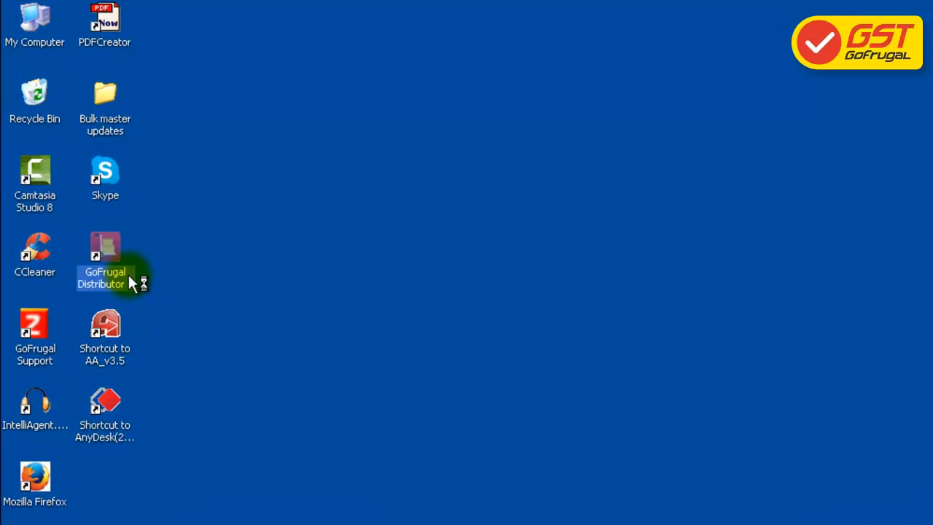
Launch Distributor Edition 6 and log in as the super user with the account password
double_click(128, 276)
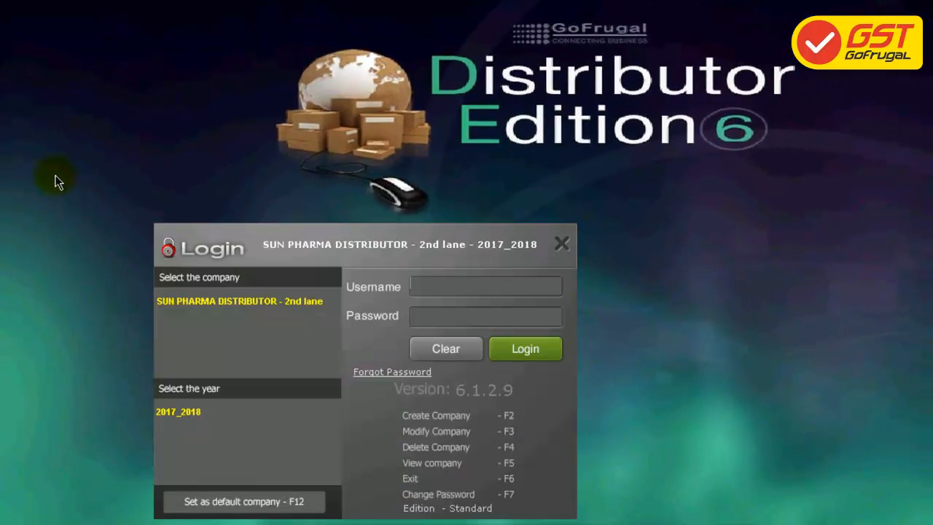
type("sup")
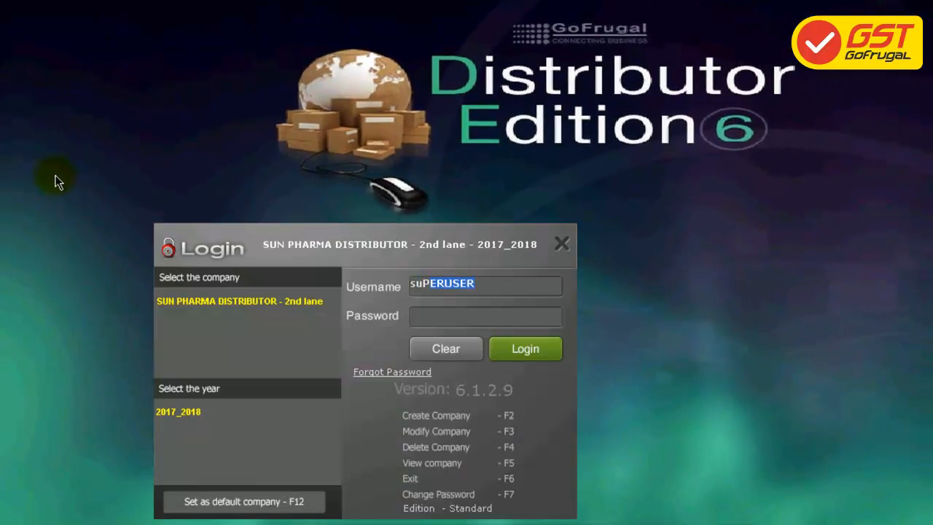
left_click(448, 321)
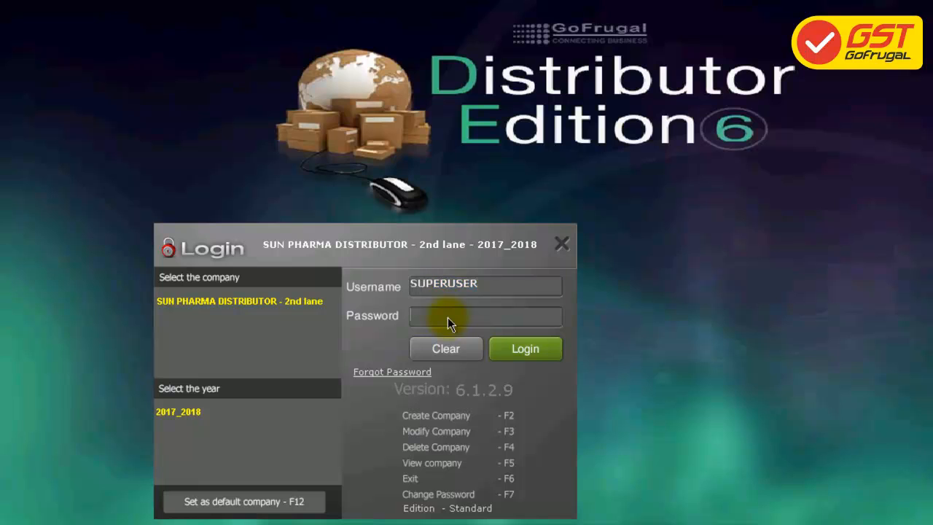
key("Caps_Lock")
type("S")
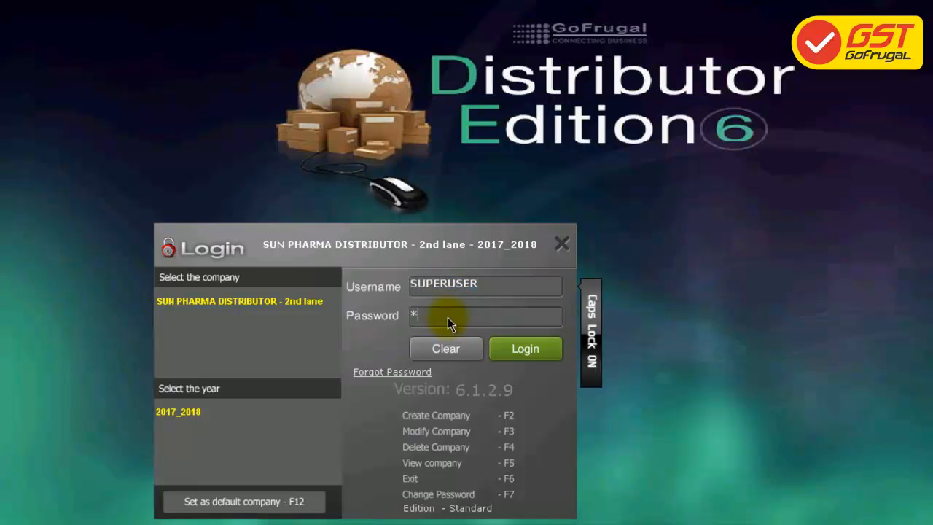
type("****")
key("Return")
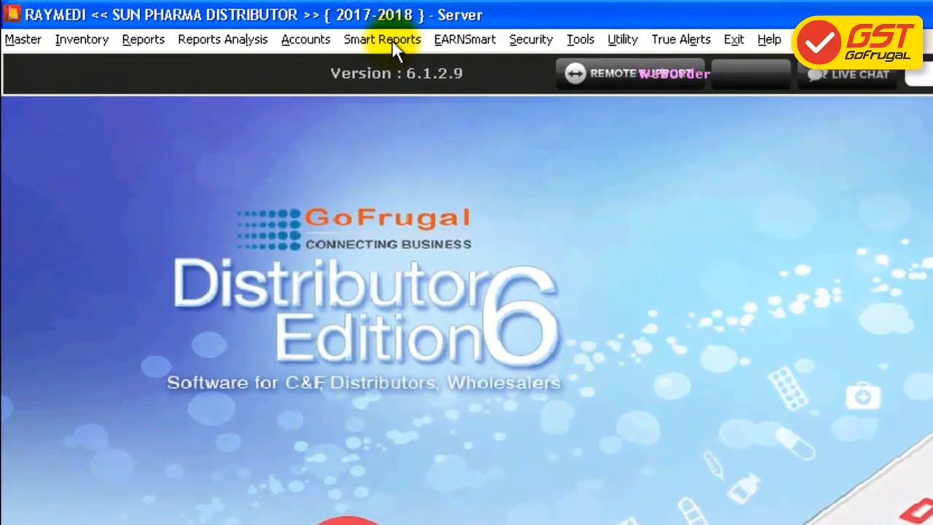
Open SmartReports and run the CUSTOMERS report (220 Customer Master) without filters
left_click(386, 41)
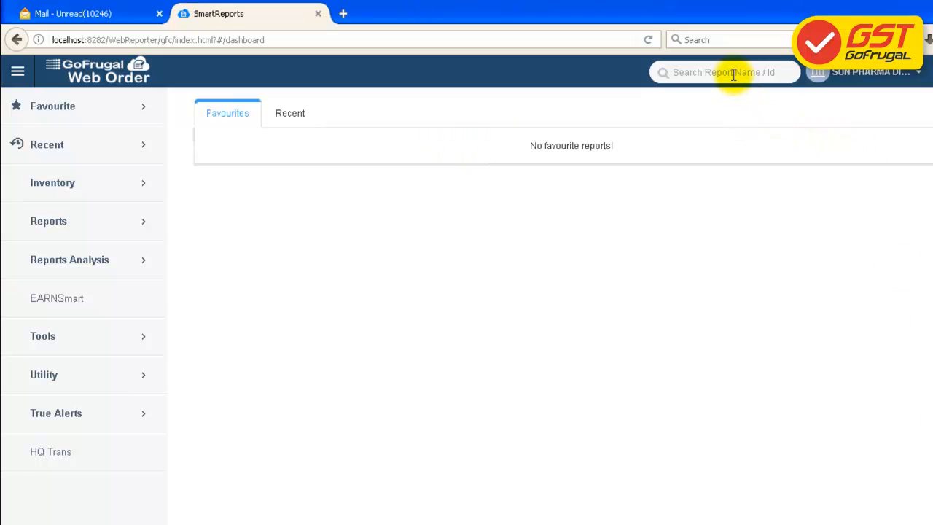
left_click(733, 72)
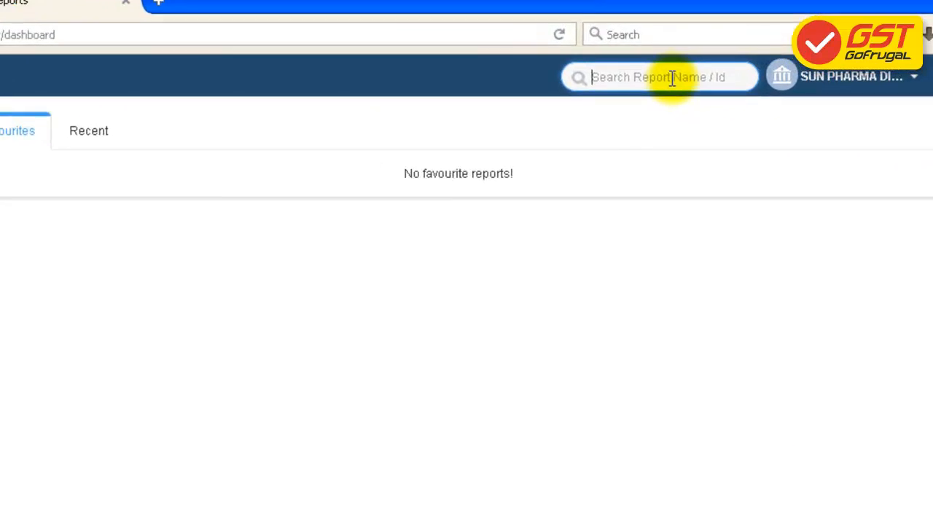
type("CU")
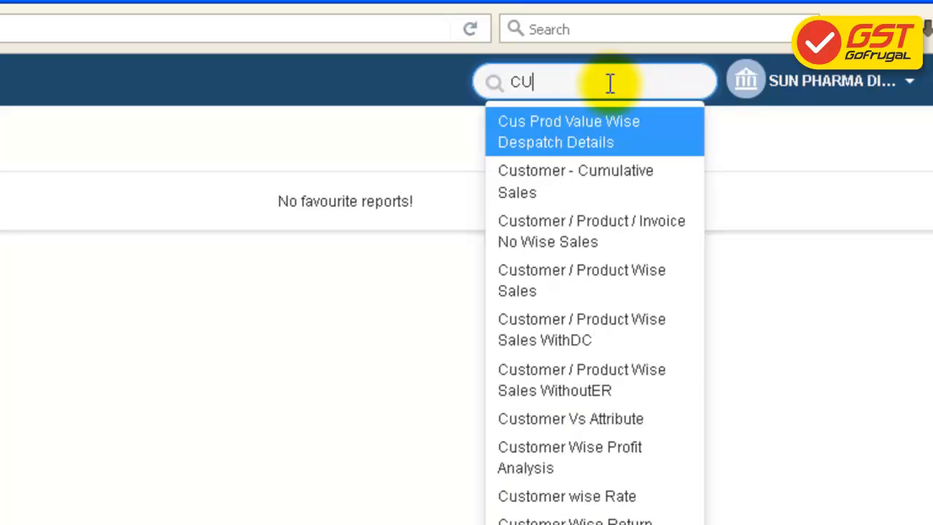
type("STOM")
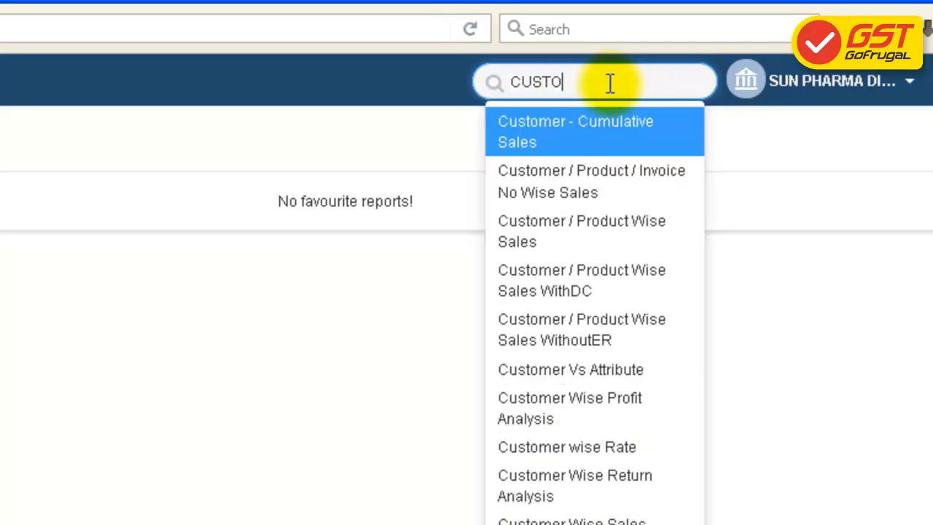
type("ERS")
key("Return")
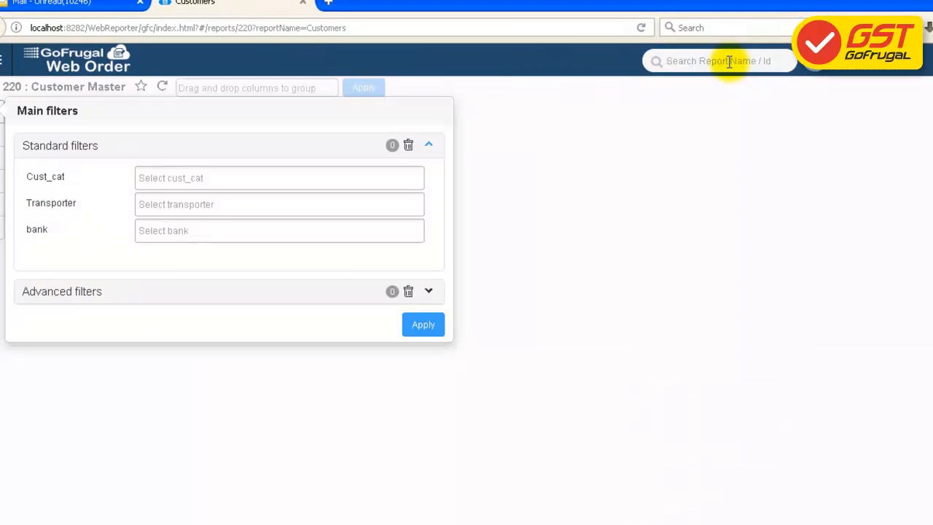
left_click(436, 328)
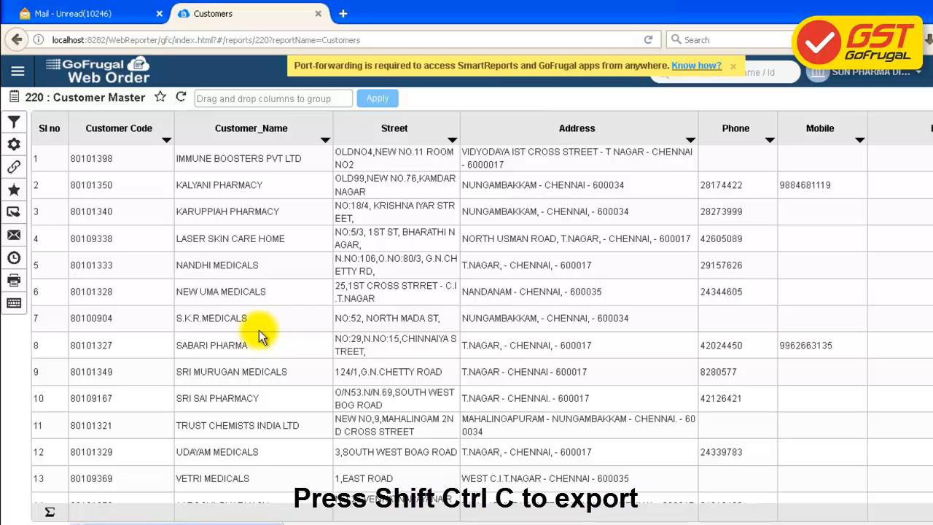
Export the Customer Master report and save it as Customer_Master_SUPERUSER_578C.csv
key("ctrl+shift+c")
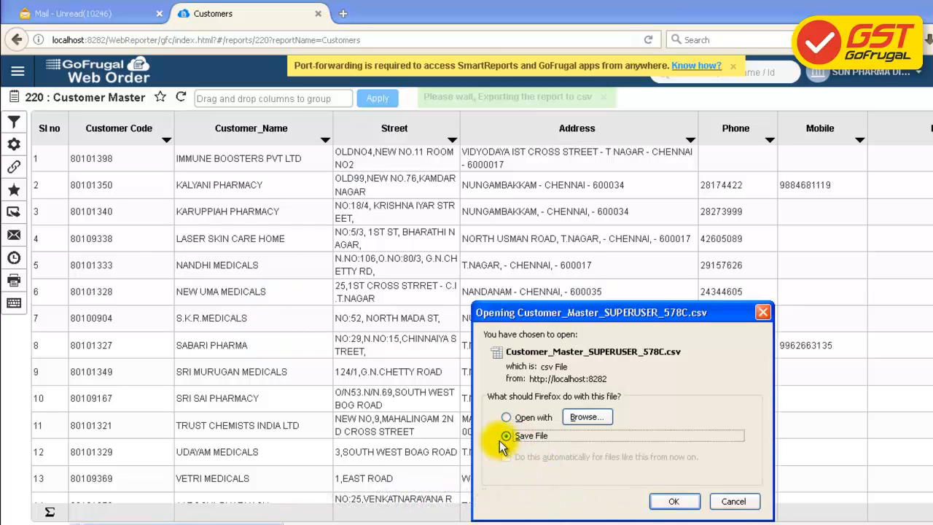
left_click(674, 502)
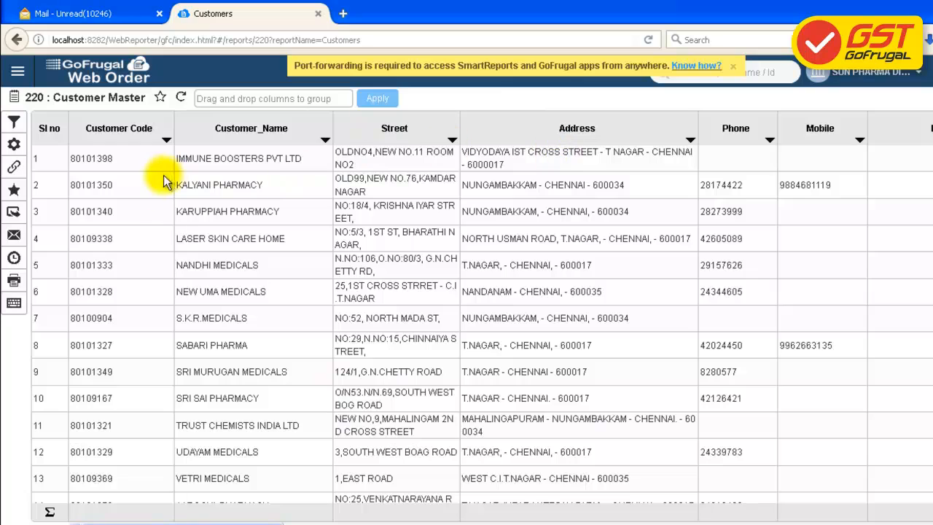
left_click(15, 212)
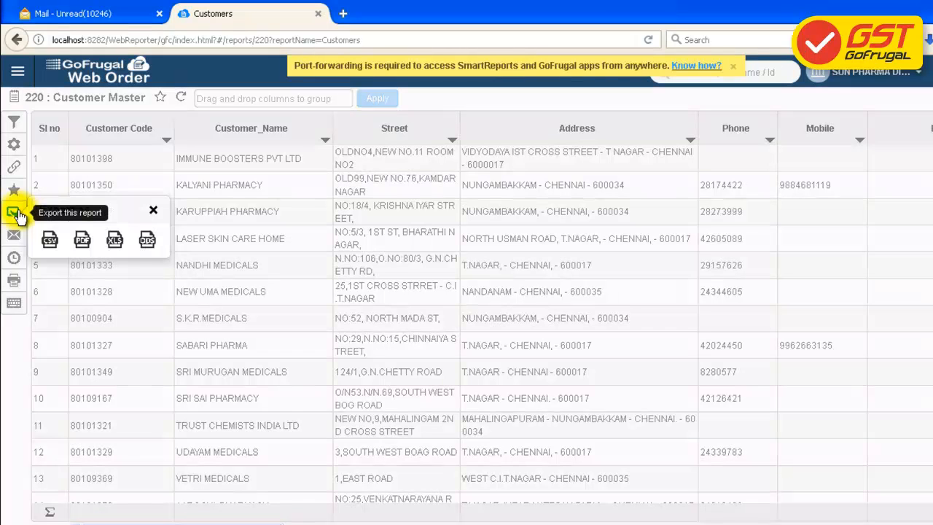
left_click(48, 244)
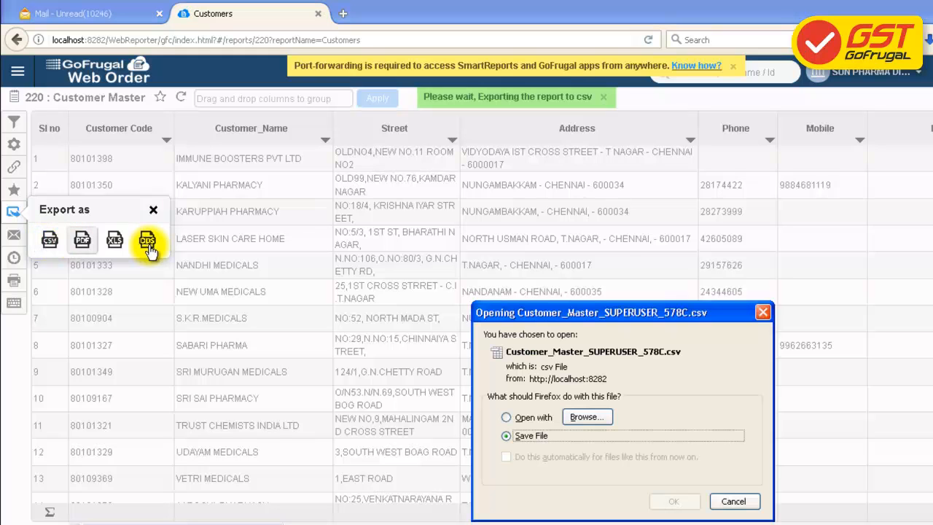
left_click(696, 505)
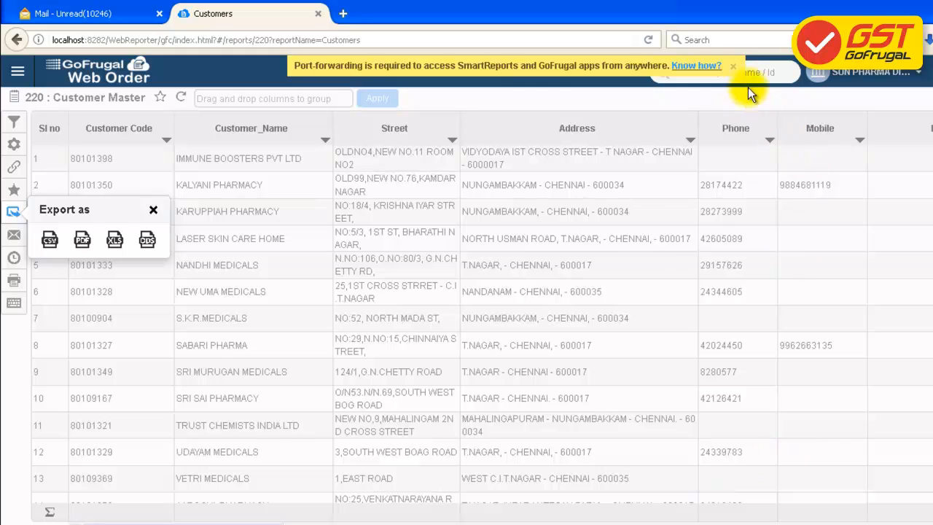
left_click(733, 66)
left_click(734, 73)
Run the SUPPLIERS report without filters and save it as a CSV file
type("S")
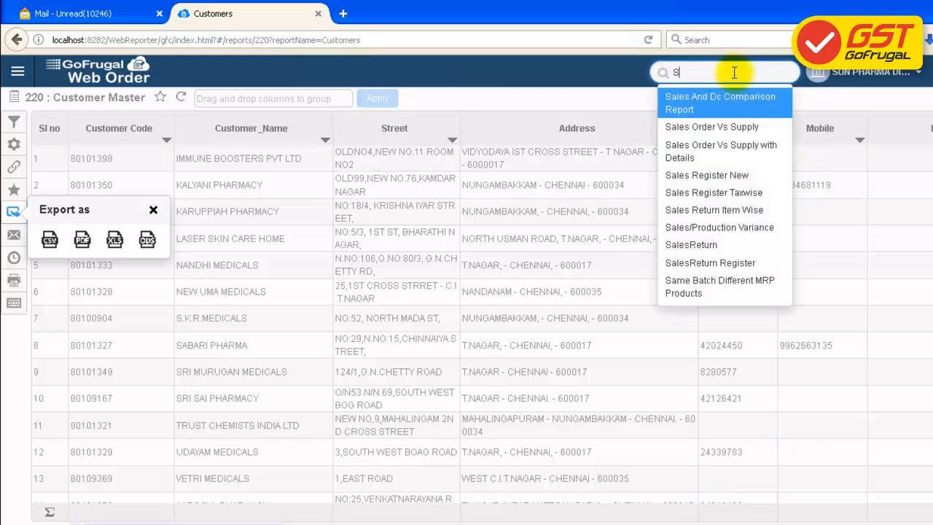
key("BackSpace")
type("SU")
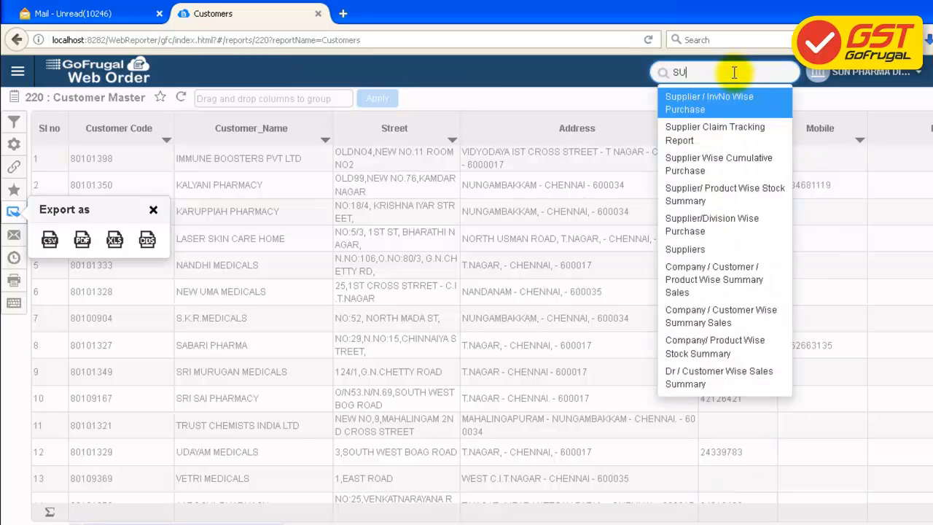
type("PPLIE")
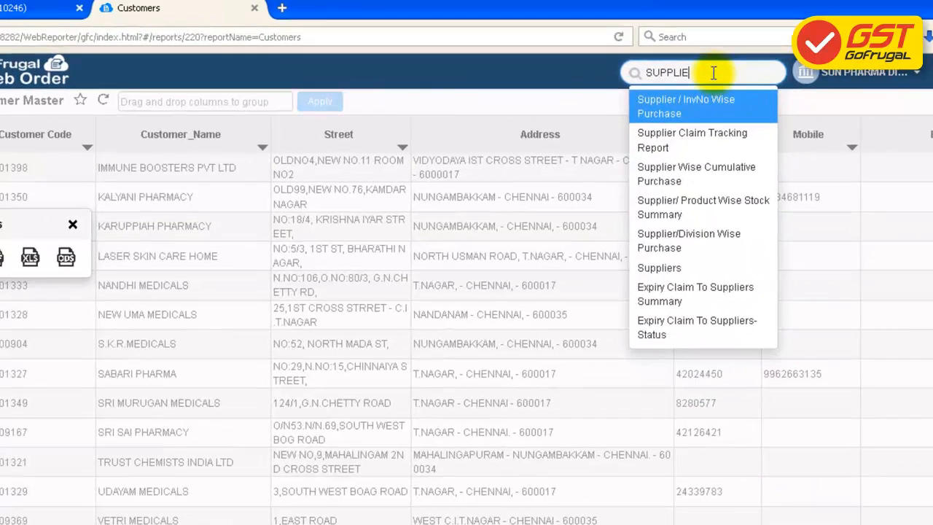
type("RS")
key("Return")
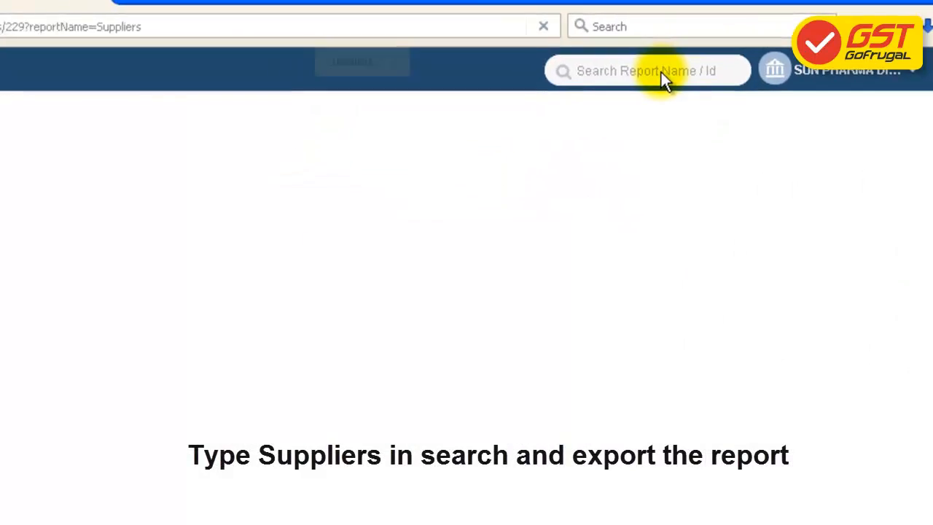
left_click(414, 334)
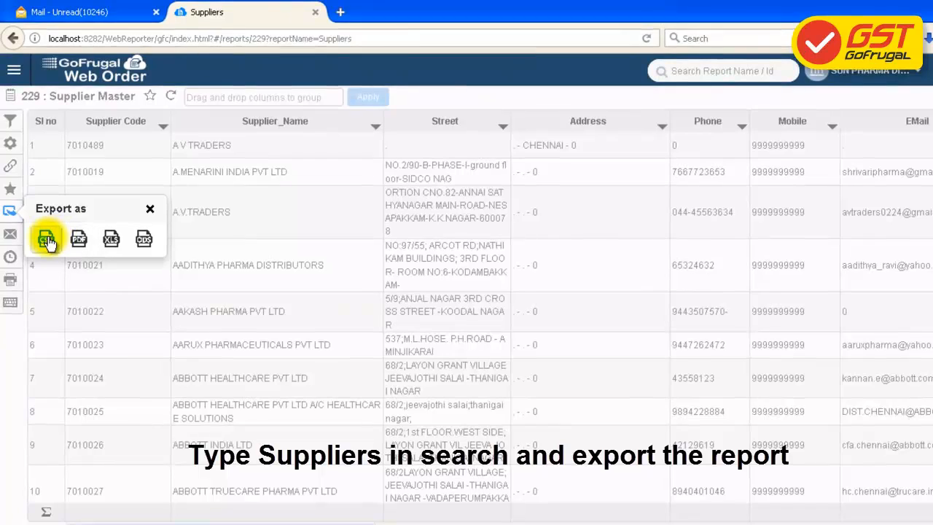
left_click(46, 240)
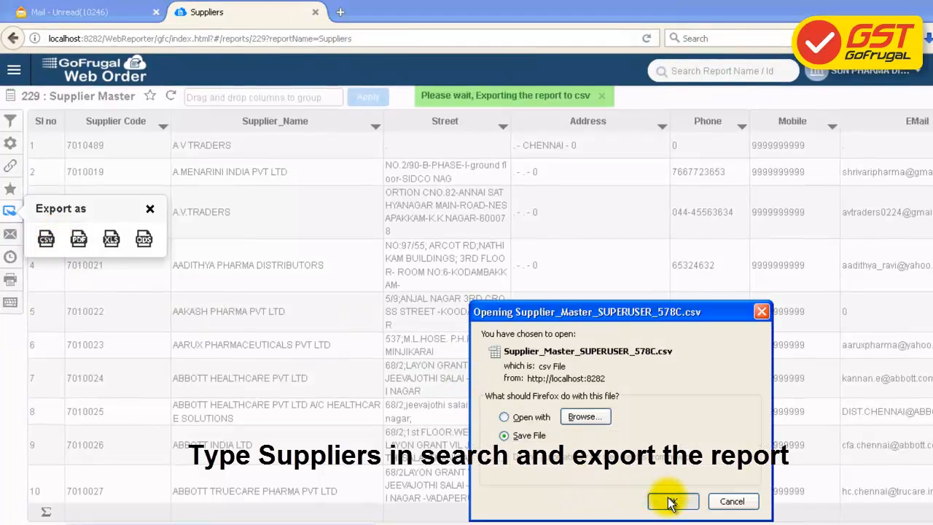
left_click(670, 502)
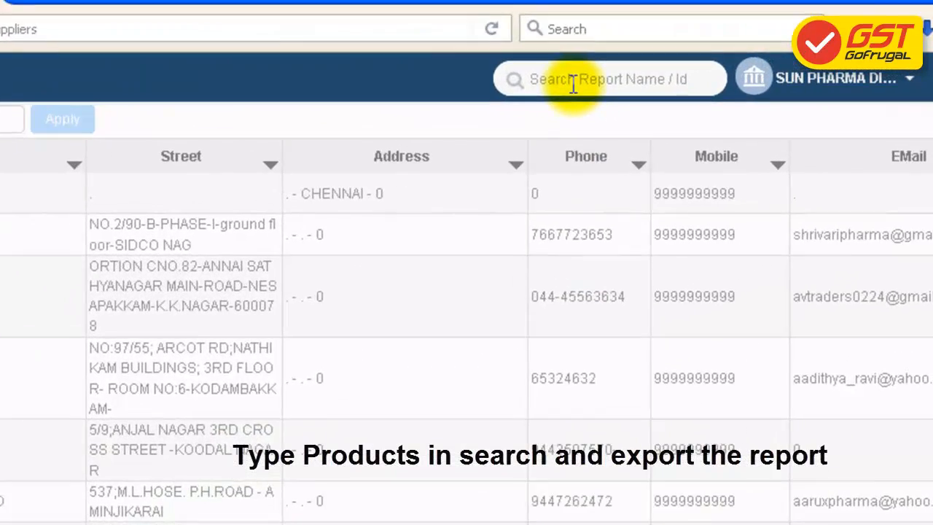
Export the PRODUCTS report (221 Product Master) as Product_Master_SUPERUSER_578C.csv
left_click(574, 81)
type("P")
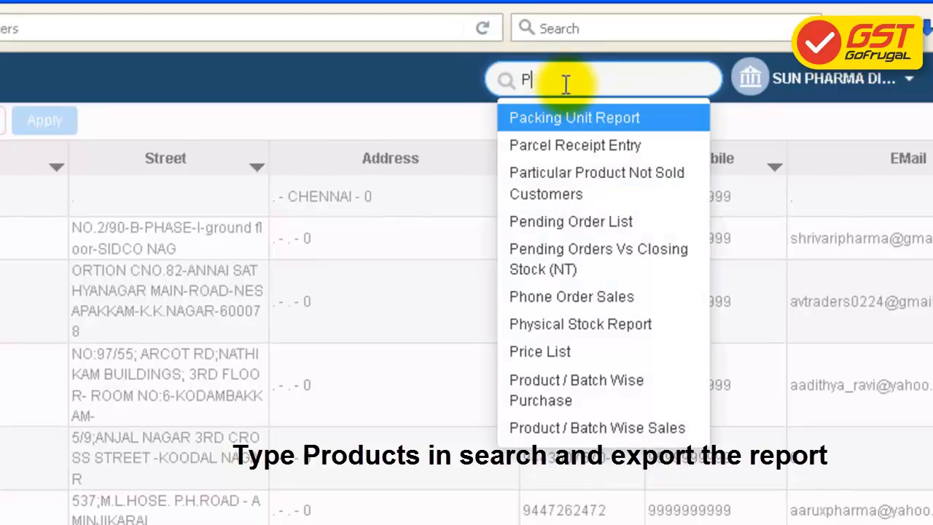
type("RODUCT")
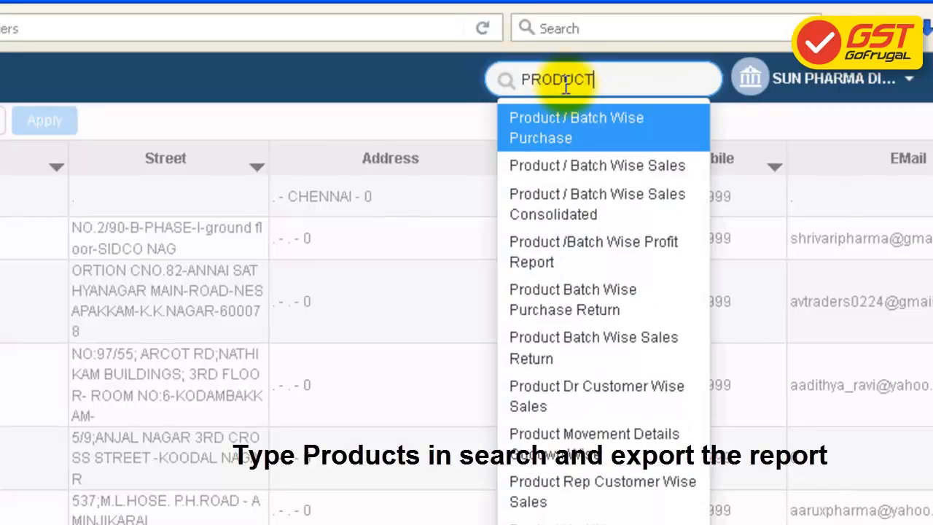
type("S")
left_click(562, 117)
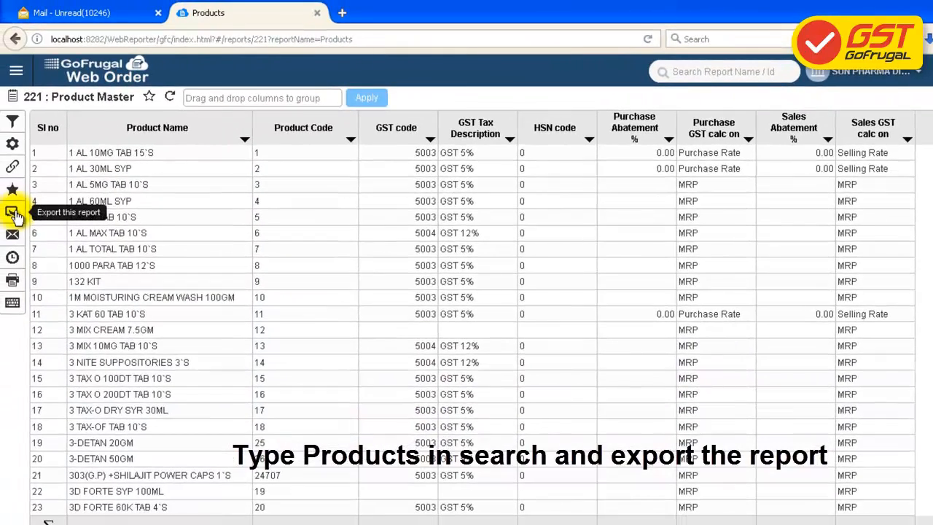
left_click(12, 212)
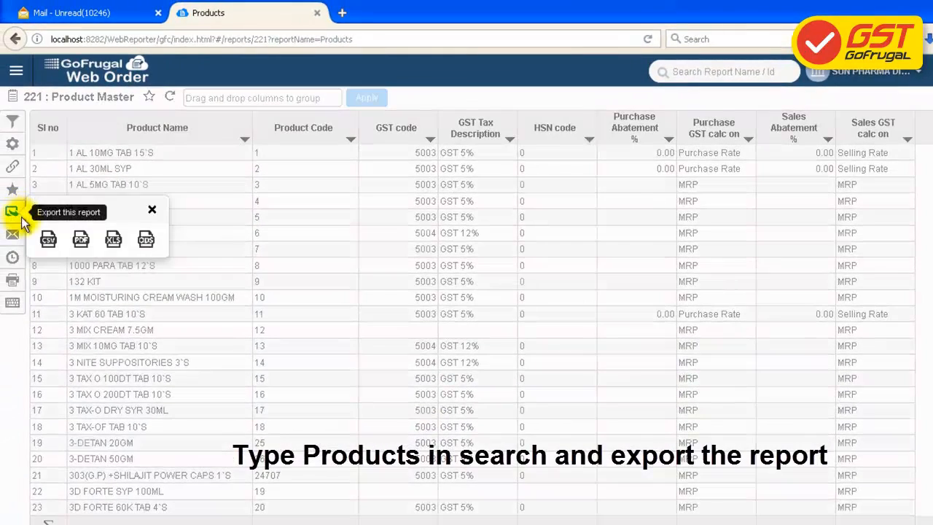
left_click(47, 241)
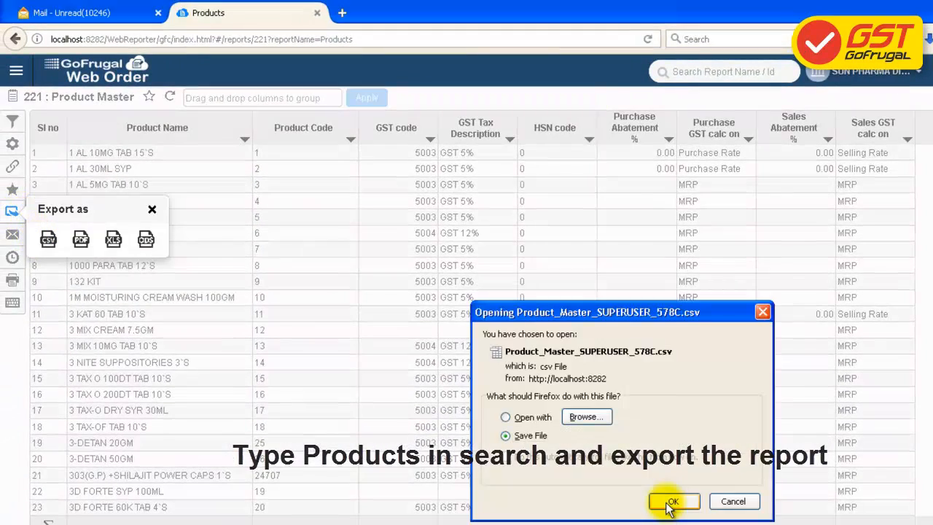
left_click(665, 499)
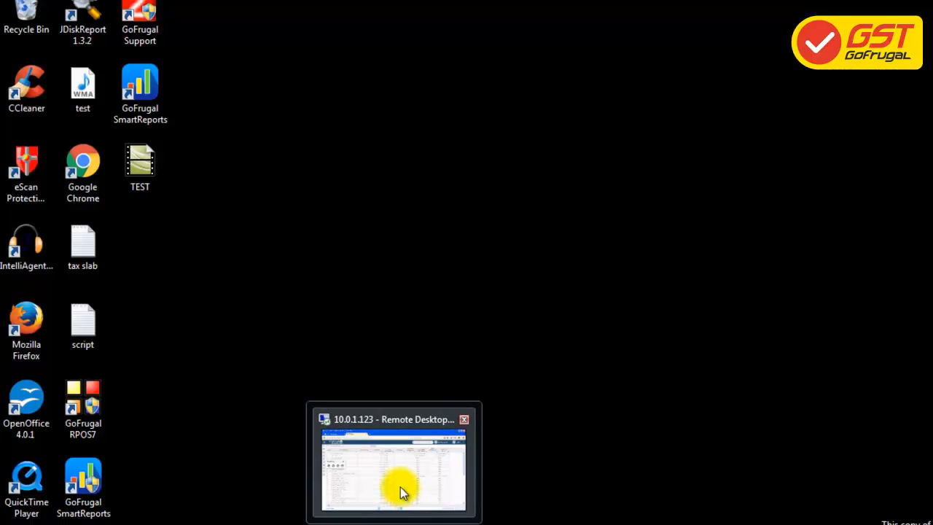
left_click(401, 487)
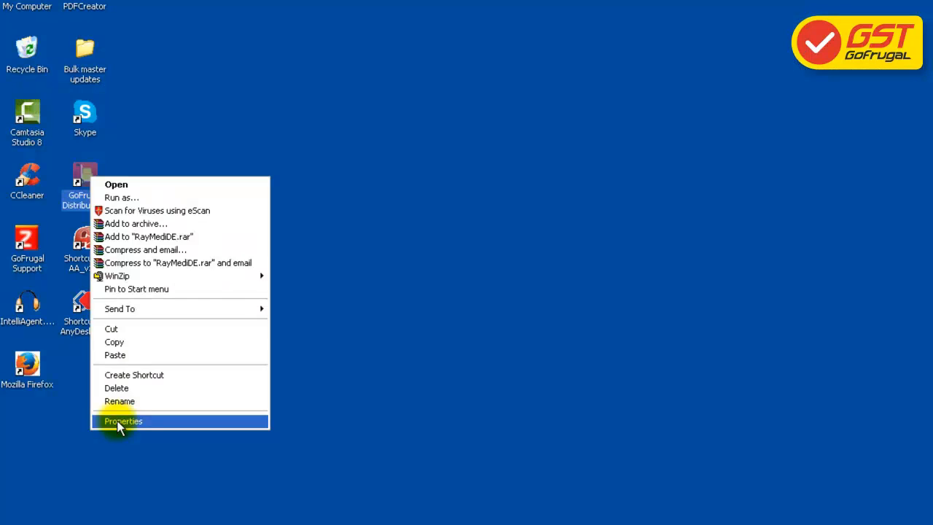
left_click(121, 419)
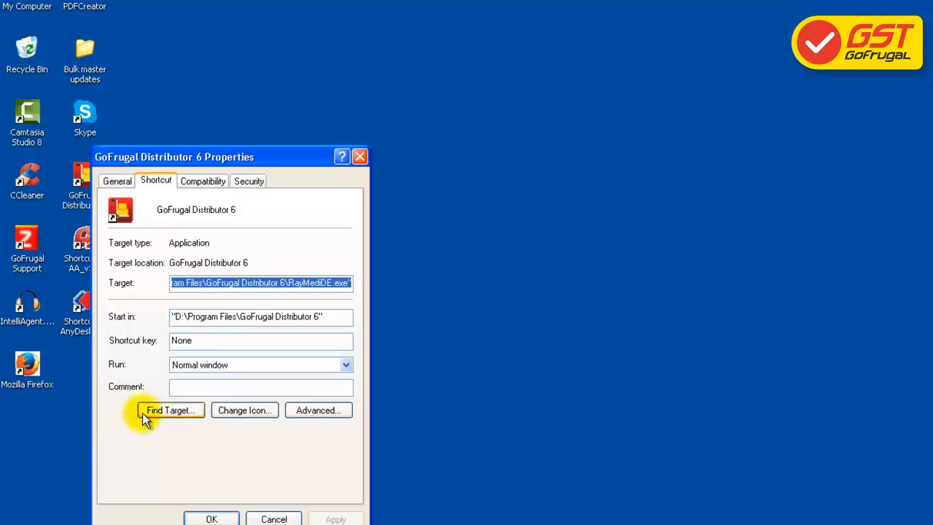
Locate the gstupdate.xls template in GoFrugal Distributor 6's MIT\Source folder
left_click(170, 411)
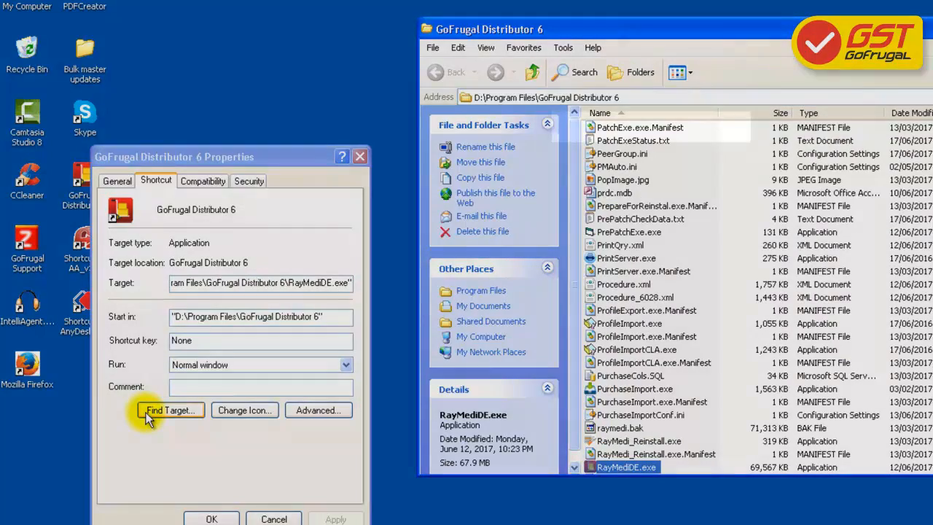
key("m")
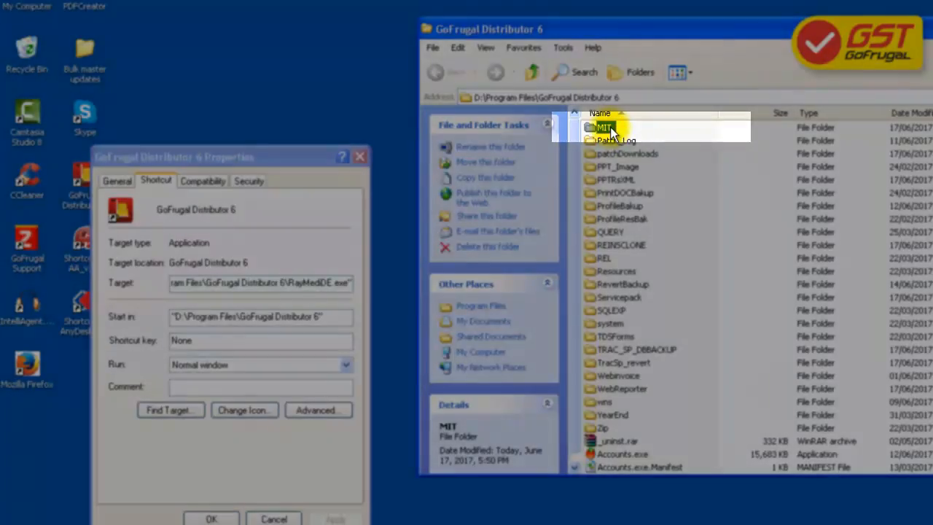
double_click(612, 128)
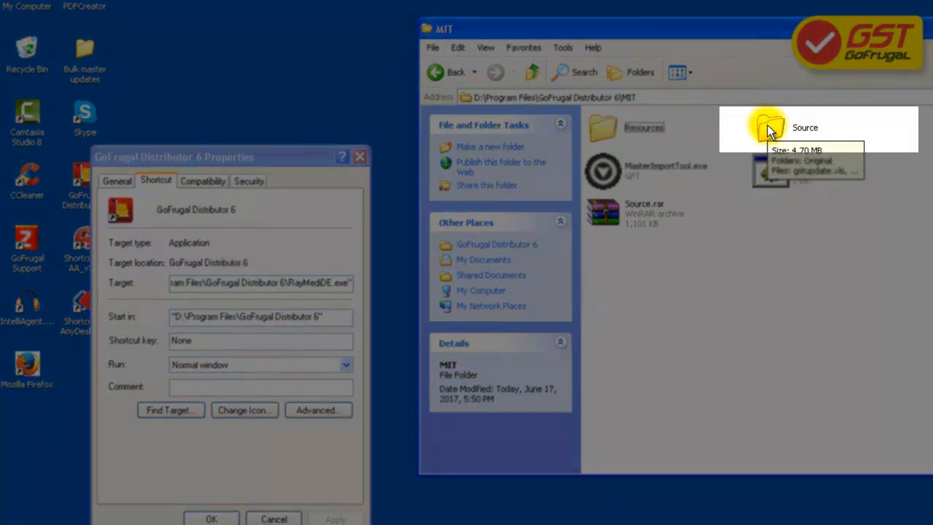
left_click(769, 130)
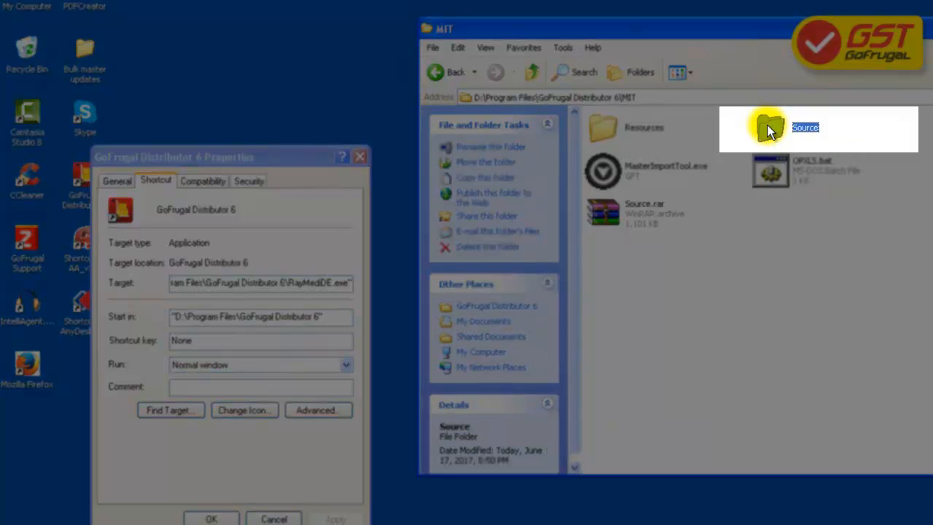
double_click(767, 124)
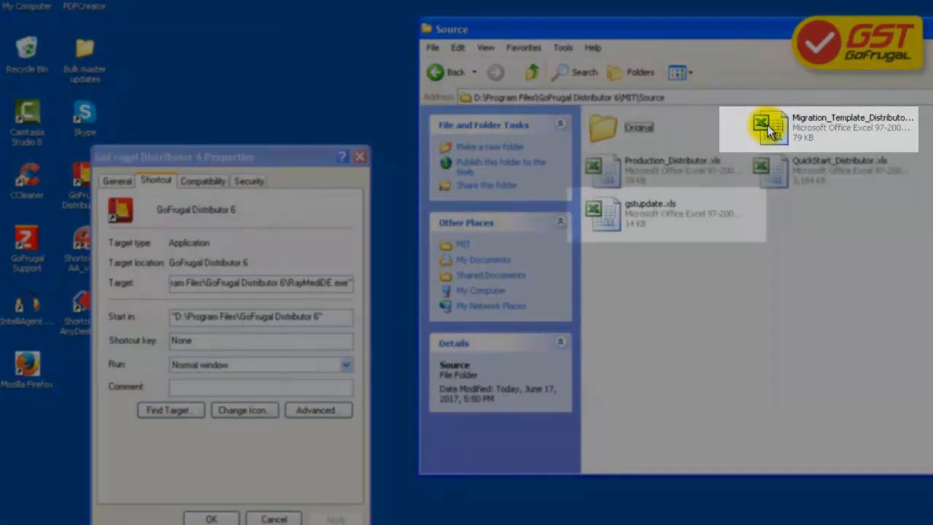
left_click(675, 205)
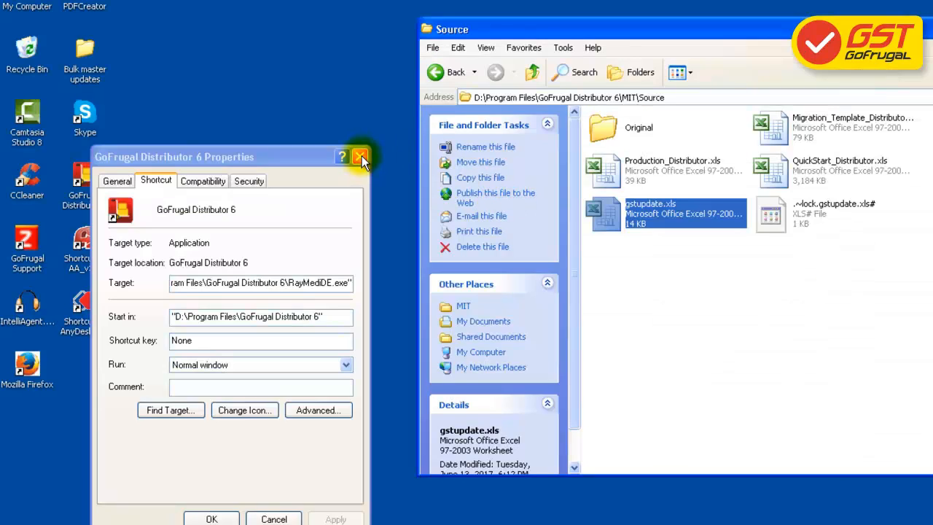
Close the shortcut properties and select Customer_Master in the Bulk master updates folder
left_click(361, 154)
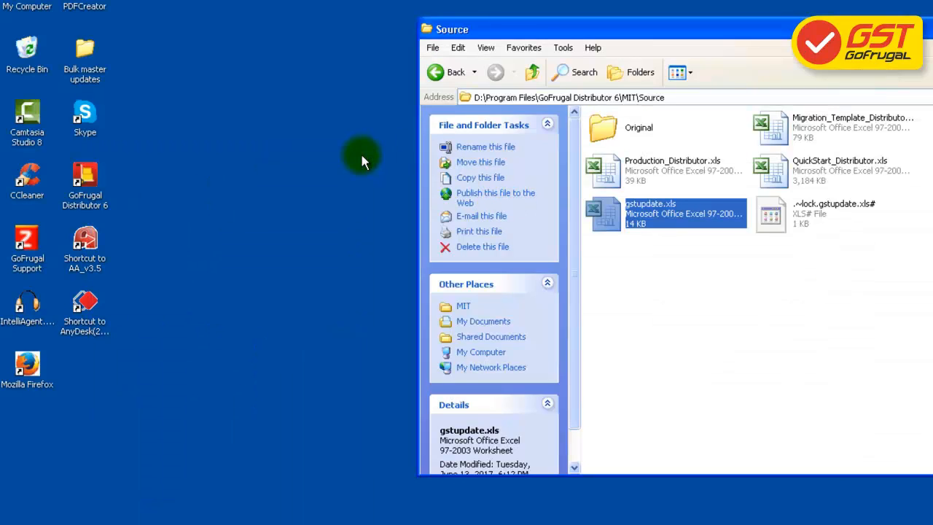
double_click(88, 52)
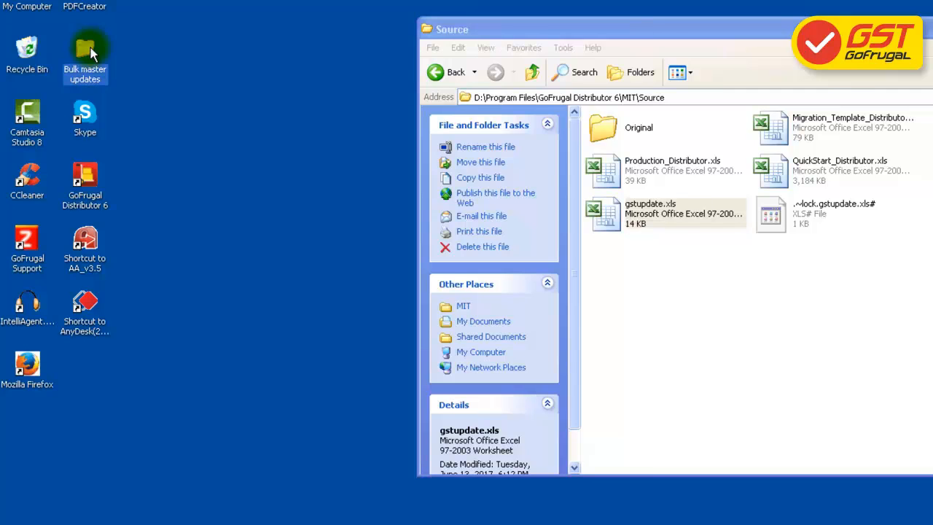
left_click(257, 136)
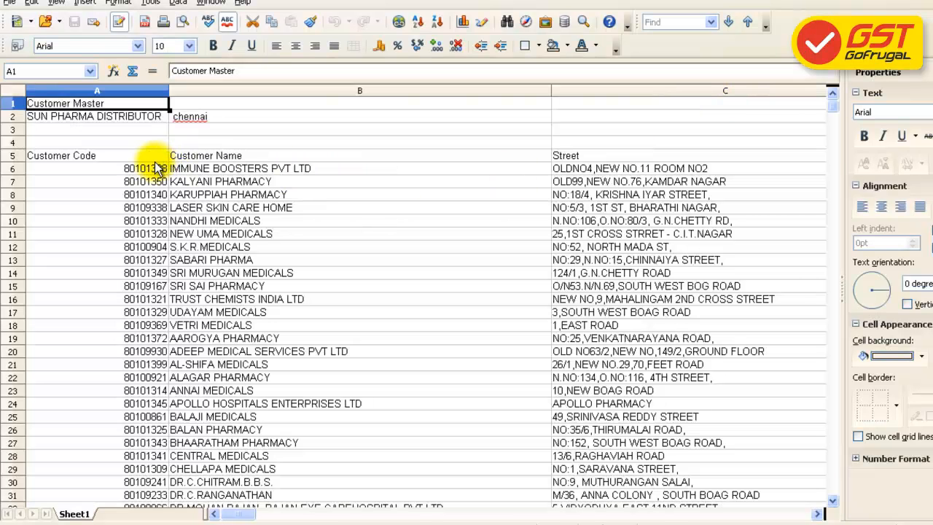
Copy the customer codes and names (A6:B68) from the Customer Master export
left_click(149, 169)
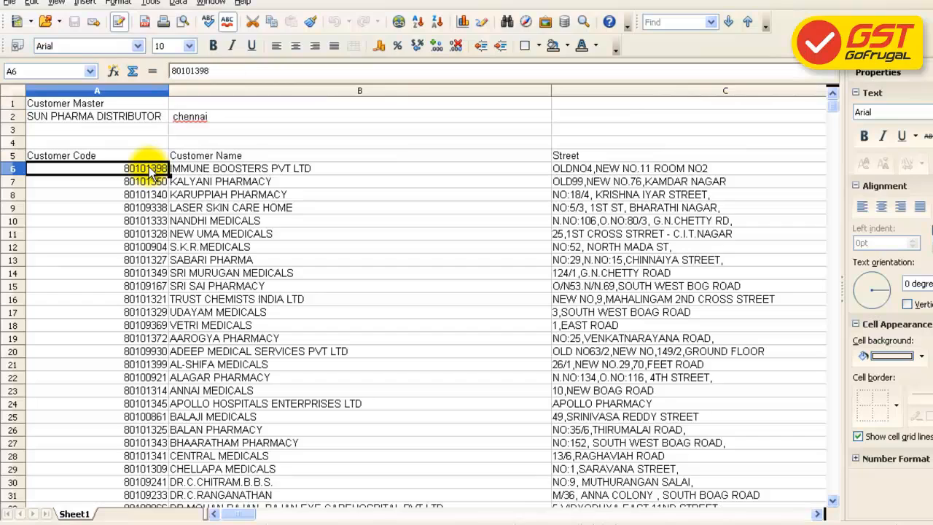
key("shift+Right")
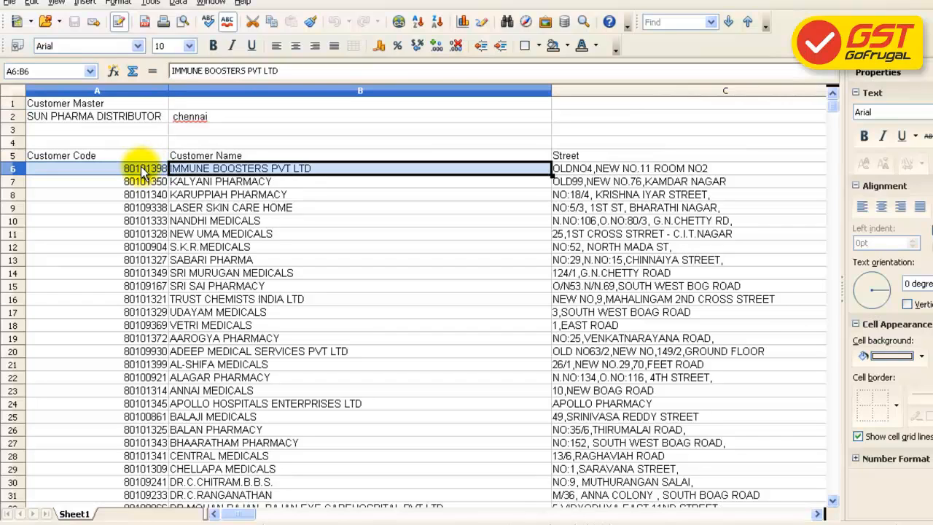
key("shift+Down")
key("shift+Down")
key("shift+Down")
key("shift+Down")
key("shift+Down")
key("shift+Down")
key("shift+Down")
key("shift+Down")
key("shift+Down")
key("shift+Down")
key("shift+Down")
key("shift+Down")
key("shift+Down")
key("shift+Down")
key("shift+Down")
key("shift+Down")
key("shift+Down")
key("shift+Down")
key("shift+Down")
key("shift+Down")
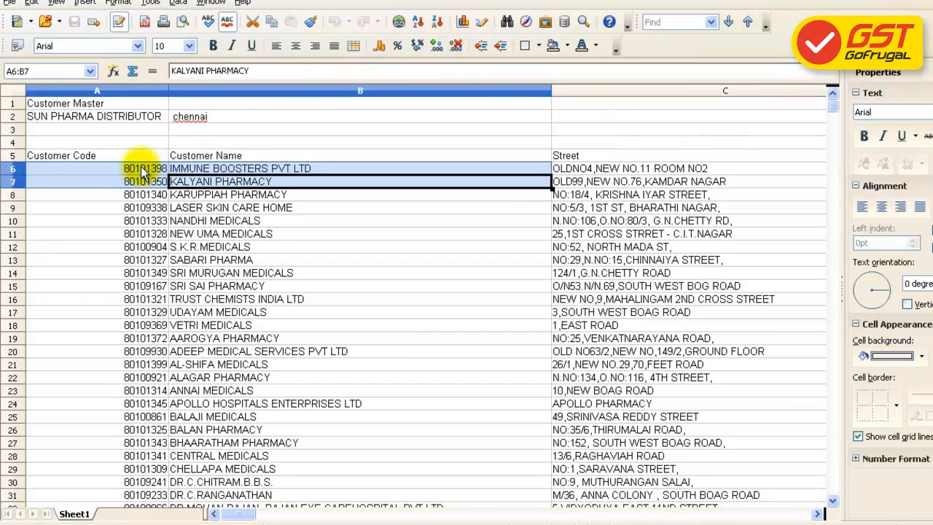
key("shift+Down")
key("shift+Down")
key("shift+Down")
key("shift+Down")
key("shift+Down")
key("shift+Down")
key("shift+Down")
key("shift+Down")
key("shift+Down")
key("shift+Down")
key("shift+Down")
key("shift+Down")
key("shift+Down")
key("shift+Down")
key("shift+Down")
key("shift+Down")
key("shift+Down")
key("shift+Down")
key("shift+Down")
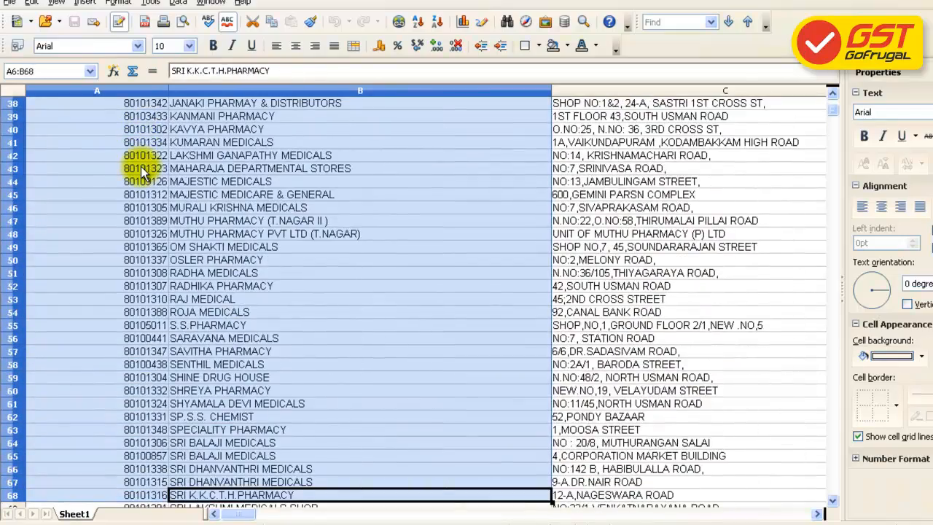
key("ctrl+c")
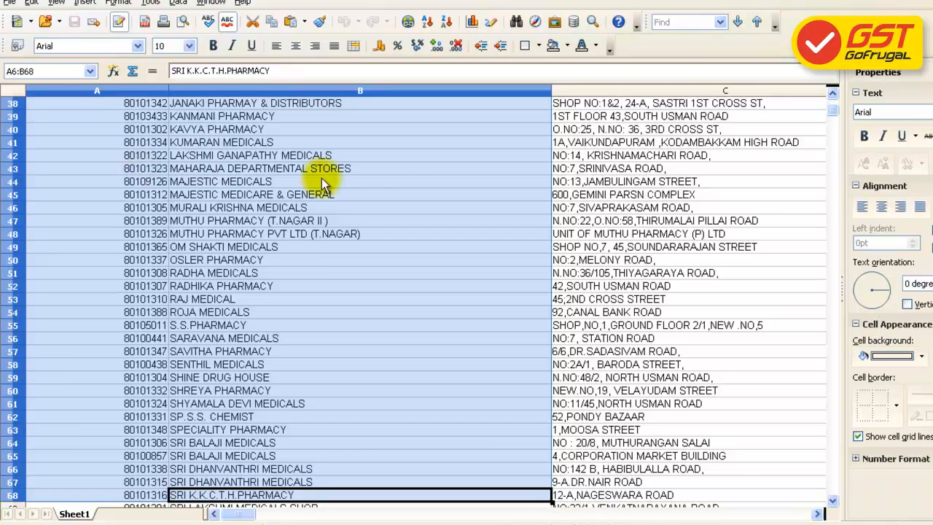
Paste the customer codes and names into the gstupdate.xls Customer sheet from A2
left_click(602, 523)
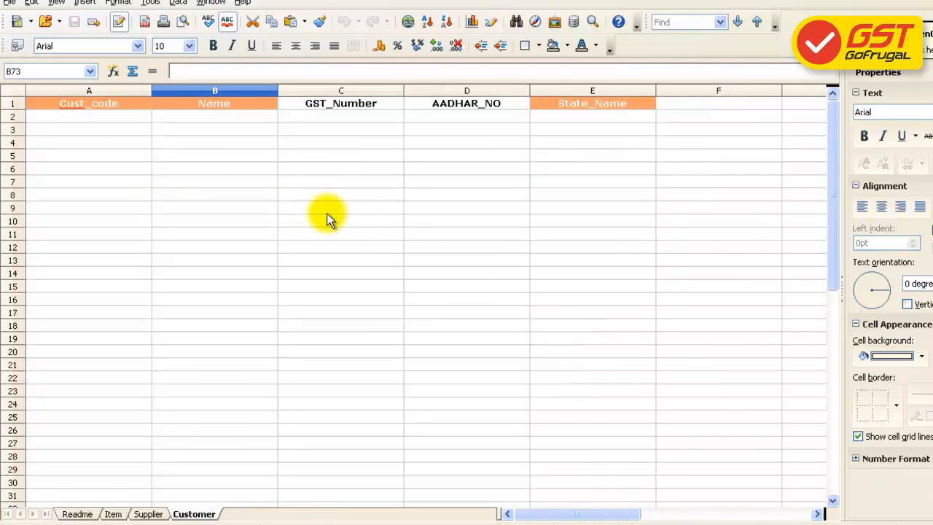
left_click(131, 119)
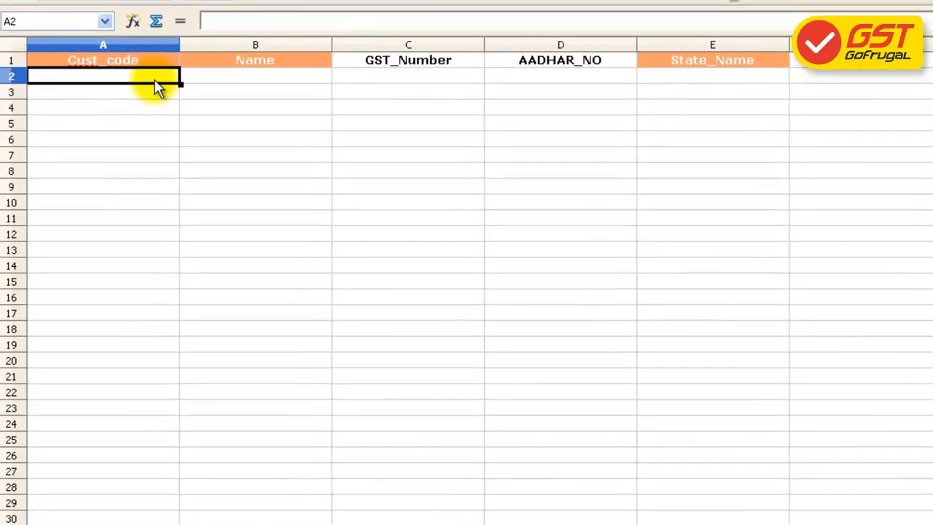
key("ctrl+v")
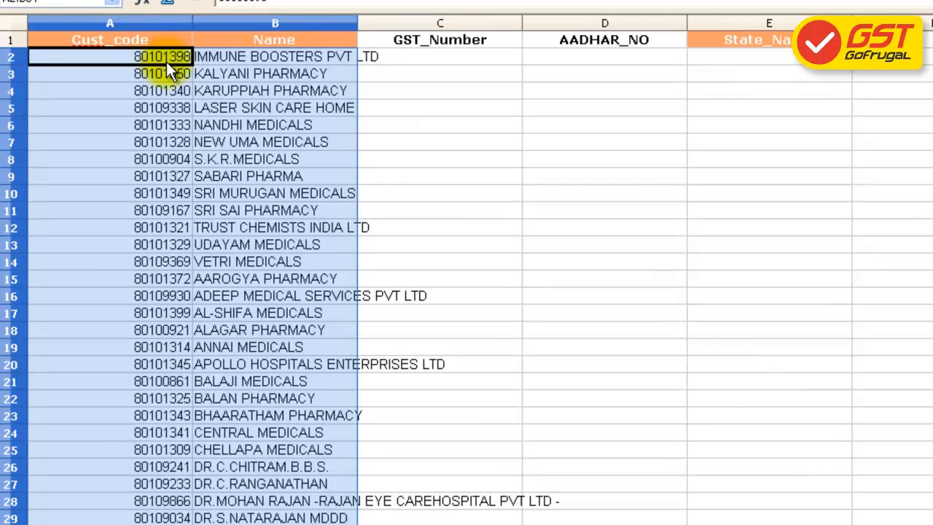
left_click(398, 55)
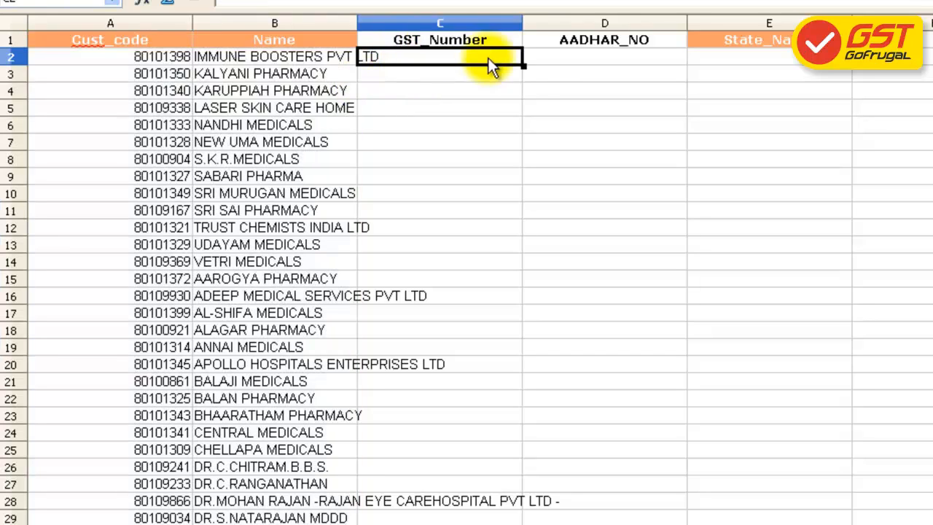
left_click(552, 67)
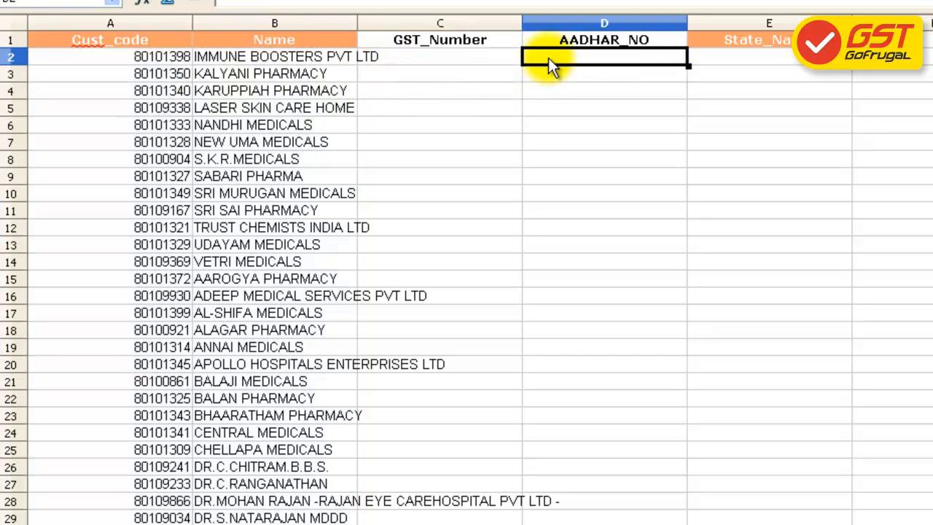
left_click(696, 56)
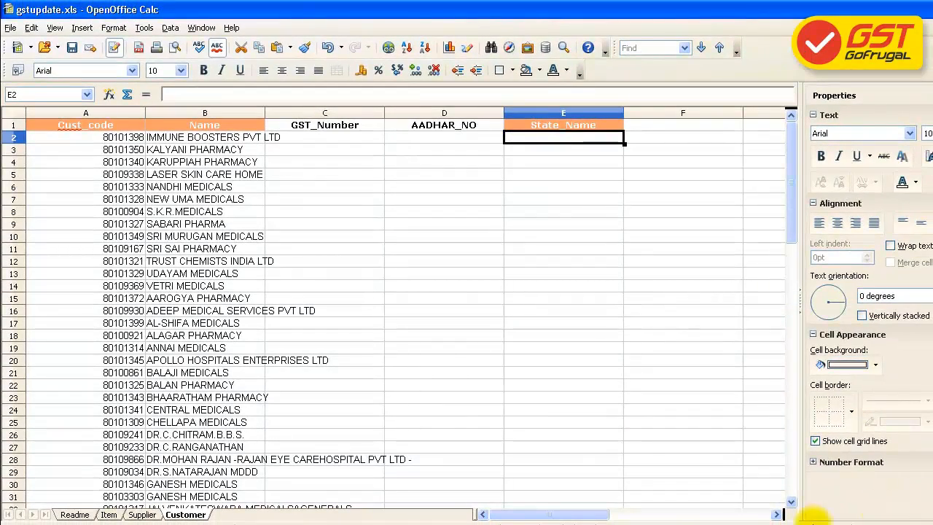
left_click(143, 514)
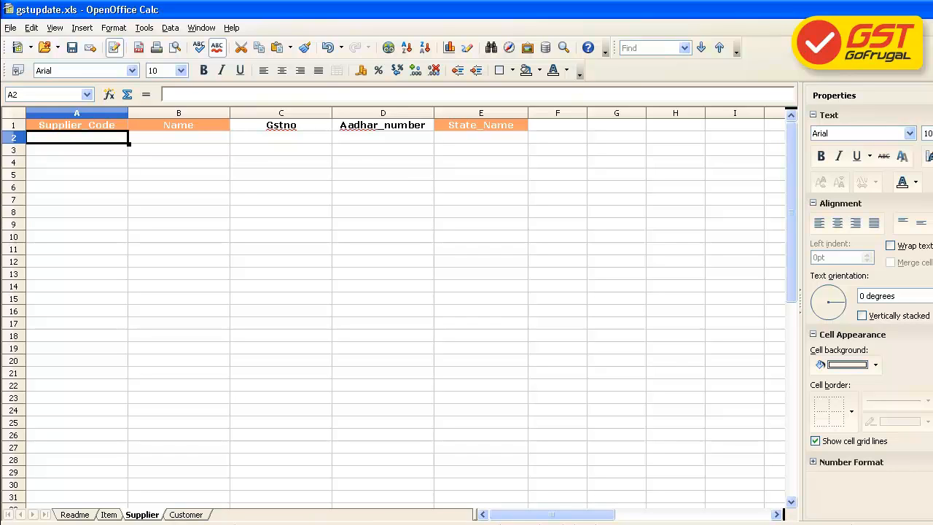
Open Supplier_Master and copy the supplier codes and names starting at B5
key("alt+Tab")
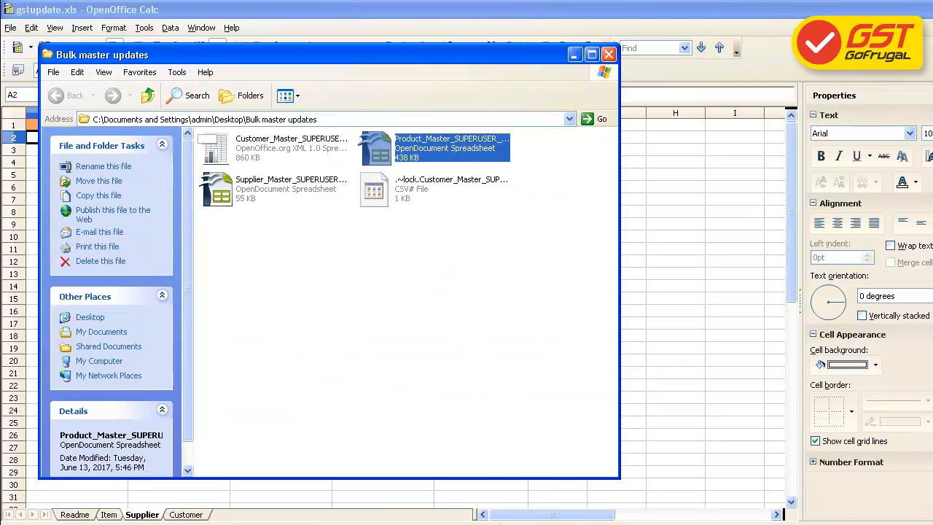
right_click(248, 188)
left_click(270, 191)
left_click(98, 208)
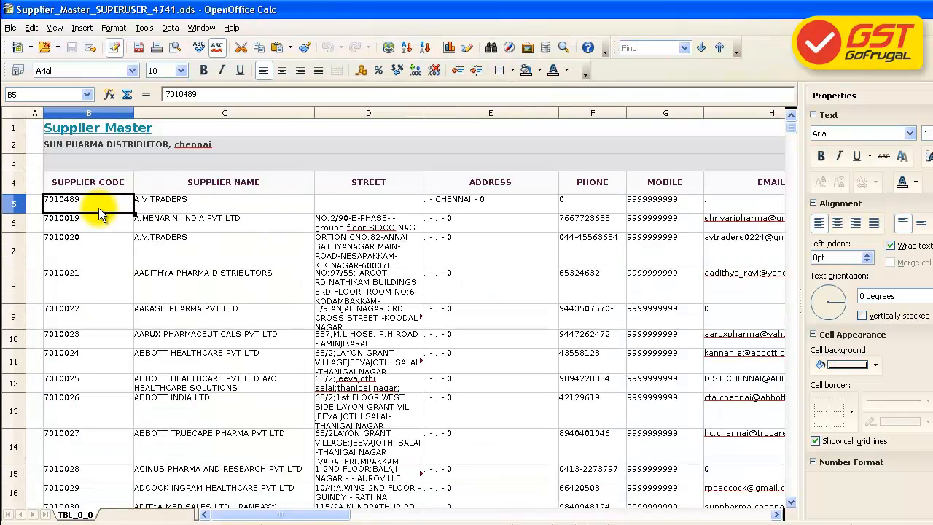
key("shift+Right")
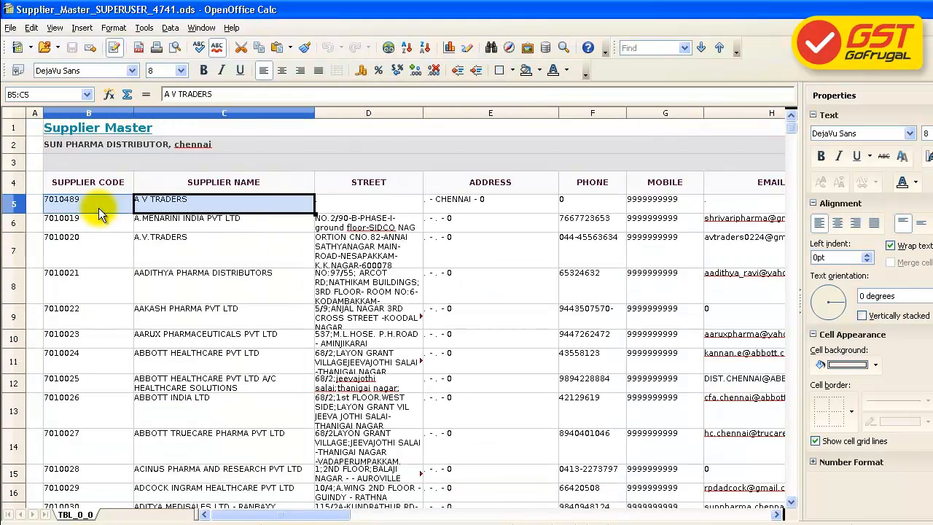
key("shift+Down")
key("shift+Down")
key("shift+Down")
key("shift+Down")
key("shift+Down")
key("shift+Down")
key("shift+Down")
key("shift+Down")
key("shift+Down")
key("shift+Down")
key("shift+Down")
key("shift+Down")
key("shift+Down")
key("shift+Down")
key("shift+Down")
key("shift+Down")
key("shift+Down")
key("shift+Down")
key("shift+Down")
key("shift+Down")
key("ctrl+c")
Paste the supplier codes and names into the Supplier sheet from A2 under Supplier_Code
key("alt+Tab")
left_click(76, 131)
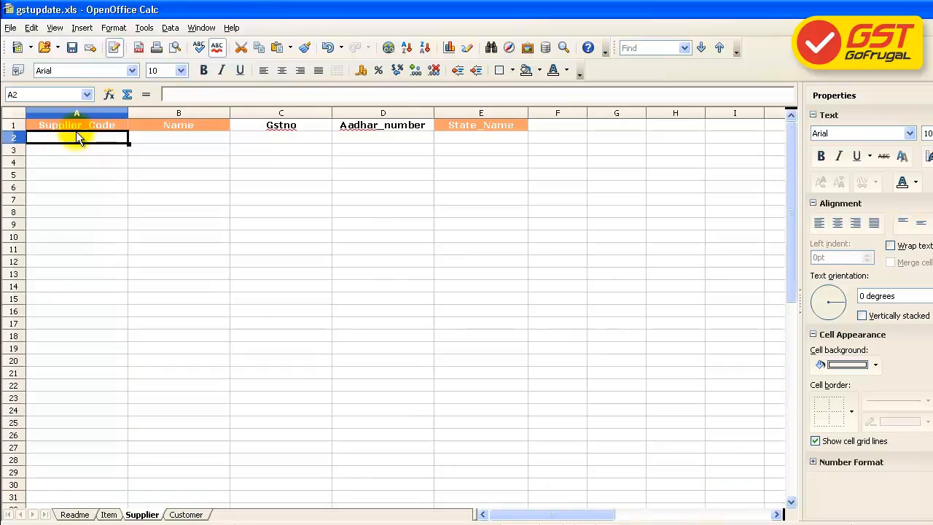
key("ctrl+v")
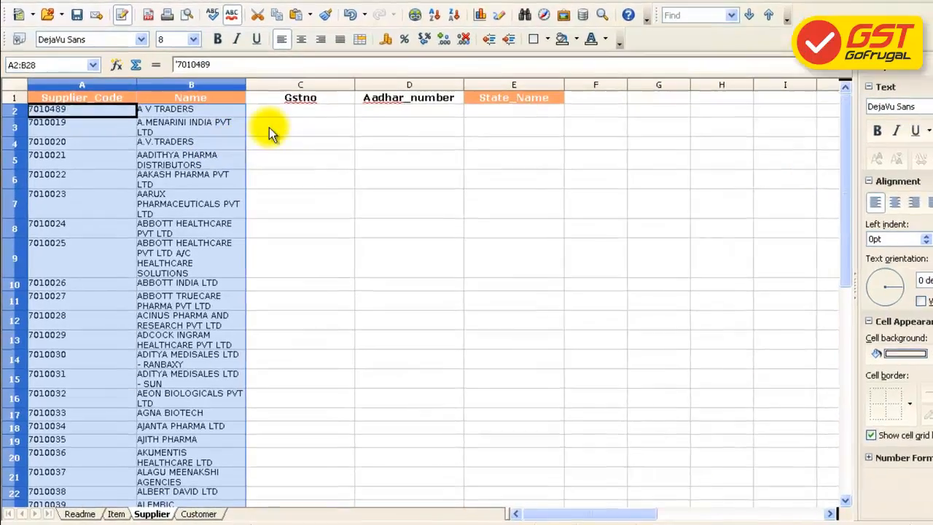
left_click(258, 137)
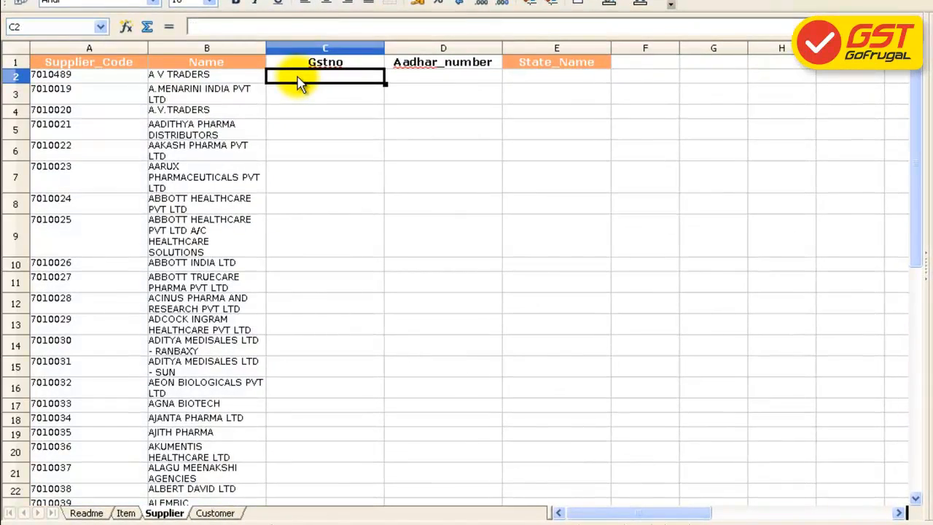
key("Right")
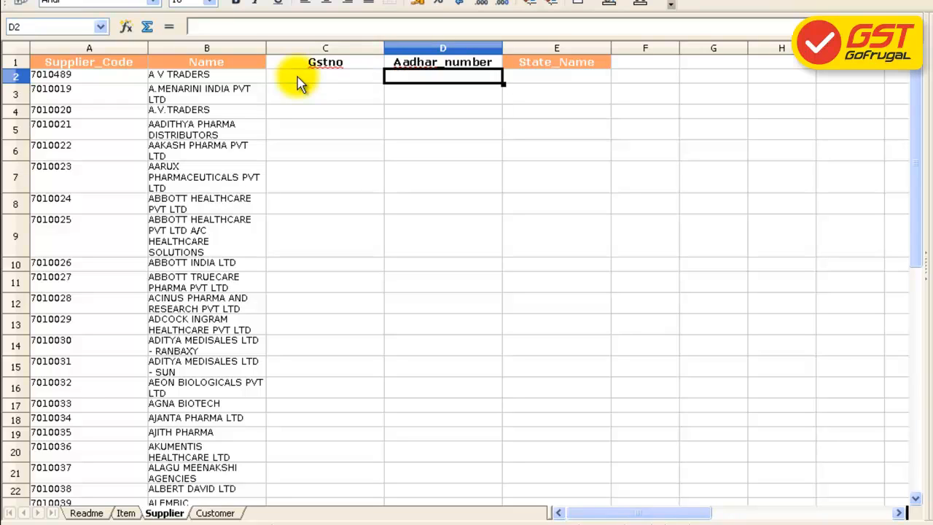
key("Right")
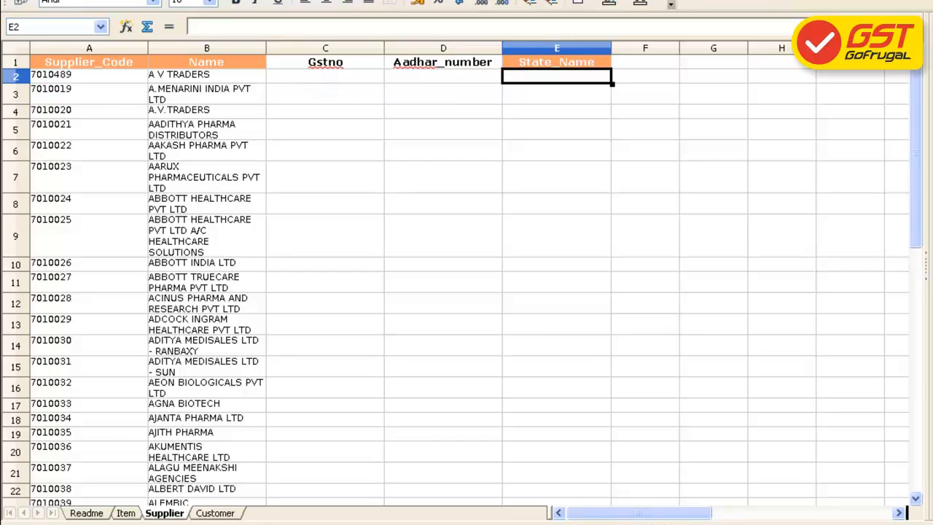
left_click(125, 513)
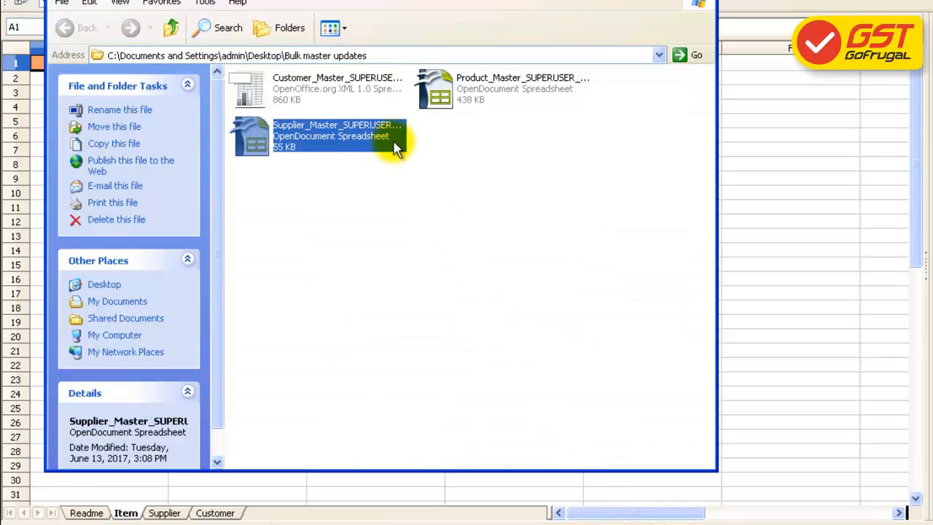
Open Product_Master and select the product names and codes from B5, then check HSN_Code and GST_RATE
right_click(454, 86)
left_click(490, 90)
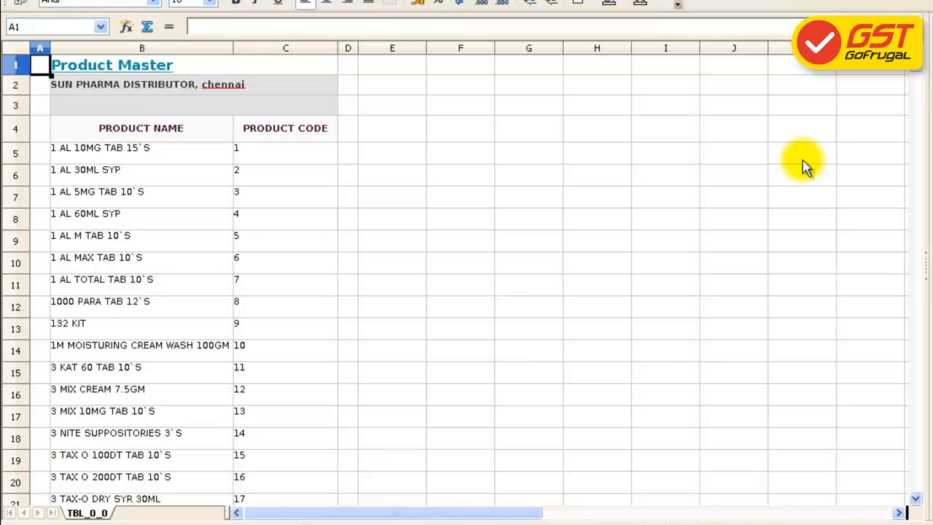
left_click(190, 159)
key("shift+Down")
key("shift+Down")
key("shift+Down")
key("shift+Down")
key("shift+Down")
key("shift+Down")
key("shift+Down")
key("shift+Down")
key("shift+Down")
key("shift+Down")
key("shift+Down")
key("shift+Down")
key("shift+Down")
key("shift+Down")
key("shift+Down")
key("shift+Down")
key("shift+Down")
key("shift+Down")
key("shift+Down")
key("shift+Down")
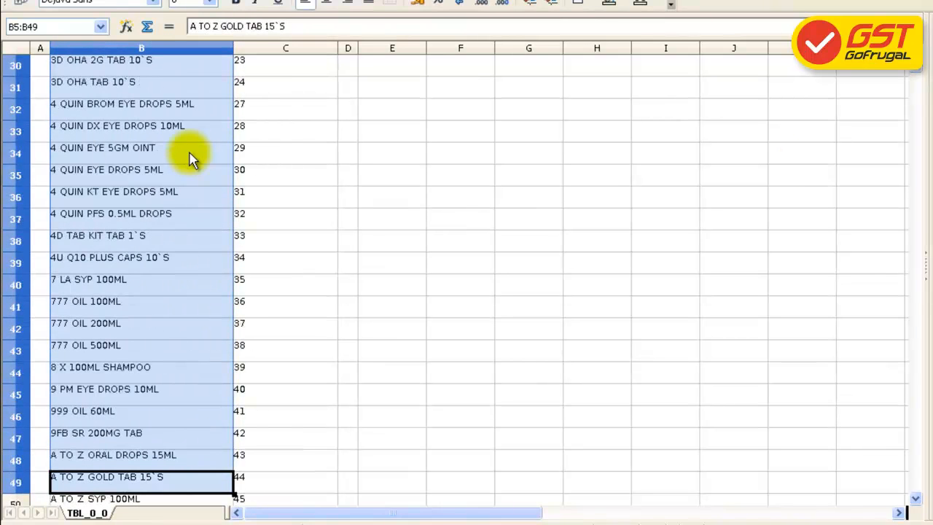
key("shift+Down")
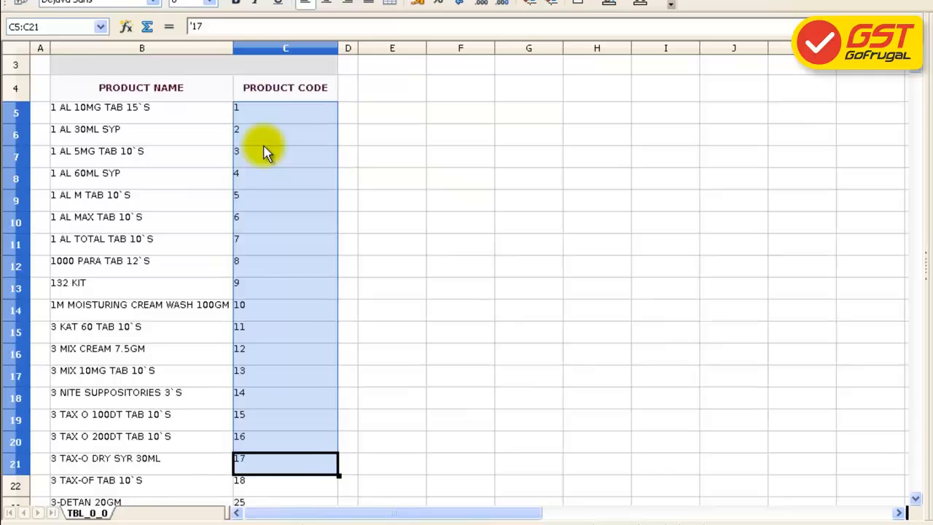
key("shift+Down")
key("shift+Down")
key("shift+Down")
key("shift+Down")
key("shift+Down")
key("shift+Down")
key("shift+Down")
key("shift+Down")
key("shift+Down")
key("shift+Down")
key("shift+Down")
key("shift+Down")
key("shift+Down")
key("shift+Down")
key("shift+Down")
key("shift+Down")
key("shift+Down")
key("shift+Down")
key("shift+Down")
key("shift+Down")
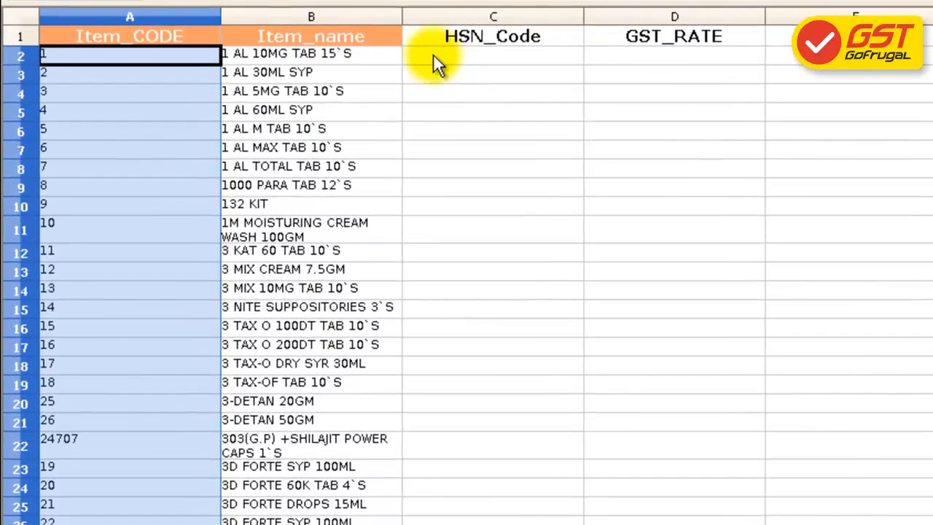
left_click(434, 54)
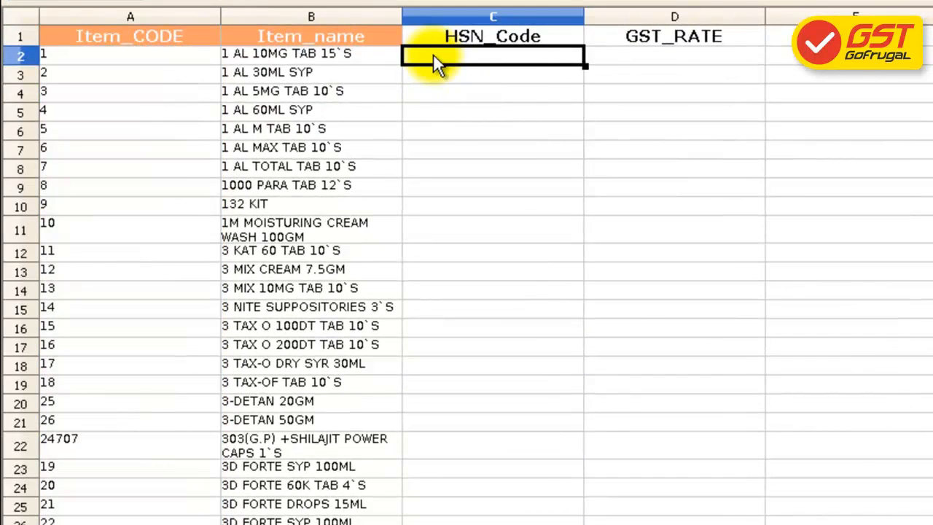
left_click(603, 63)
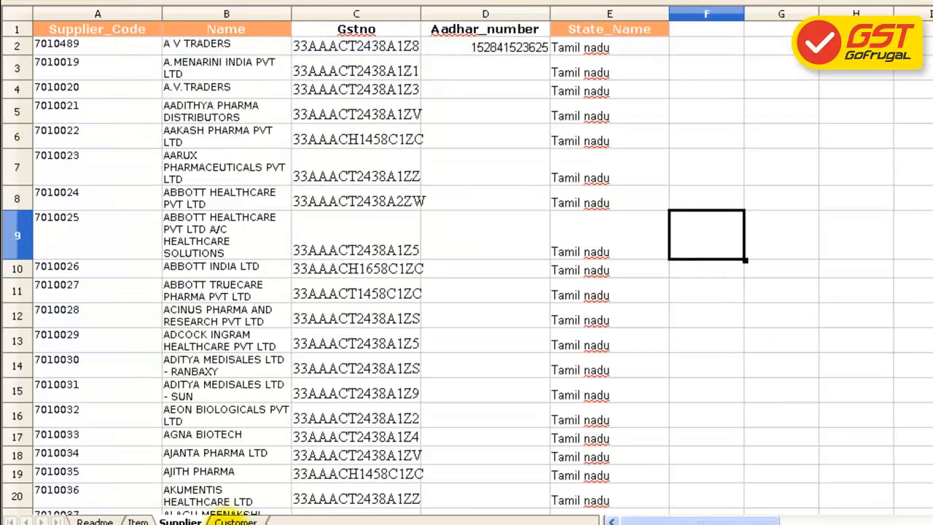
Compare the Supplier and Customer sheets' Gstno and State_Name columns
left_click(236, 521)
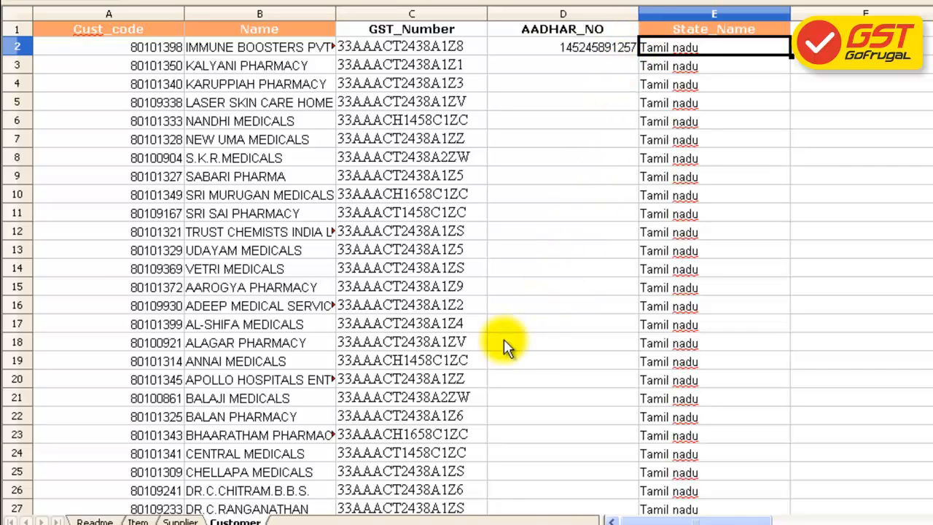
left_click(183, 521)
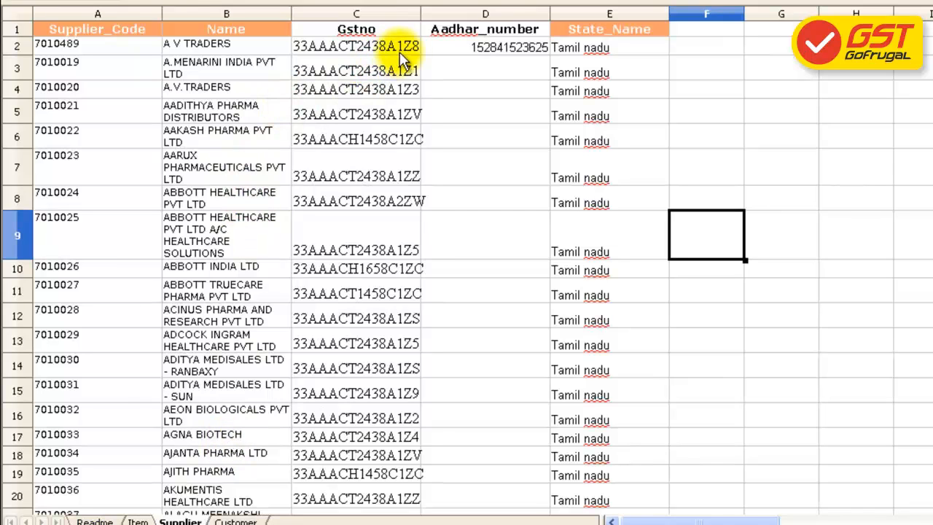
left_click(563, 51)
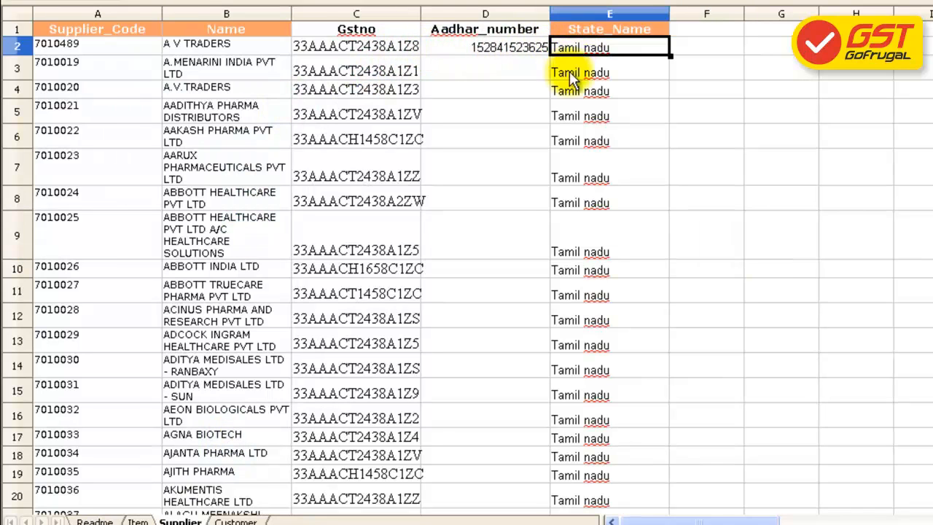
left_click(139, 521)
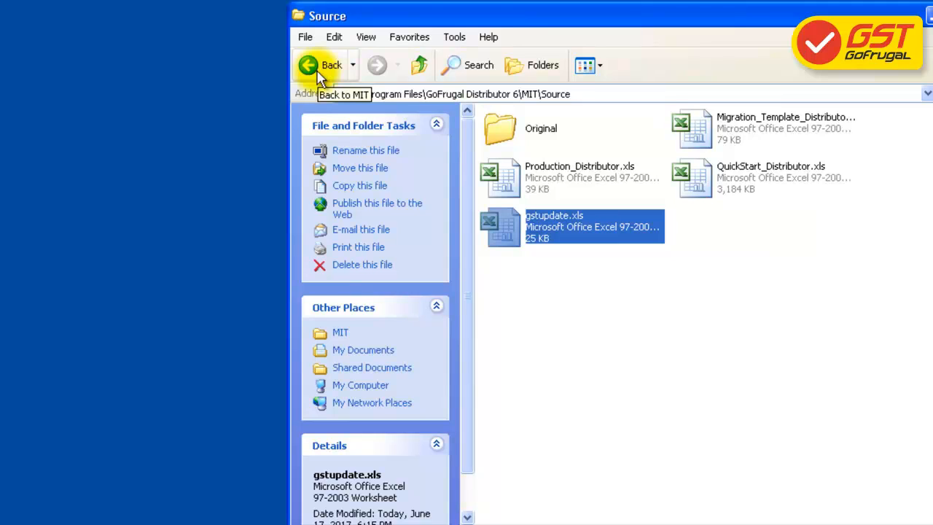
Return to the MIT folder and launch MasterImportTool.exe
left_click(318, 75)
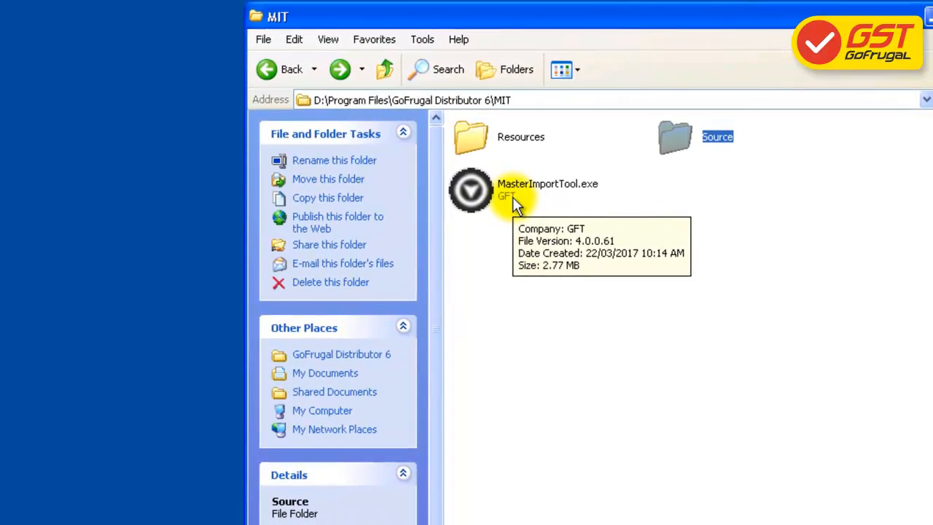
double_click(512, 196)
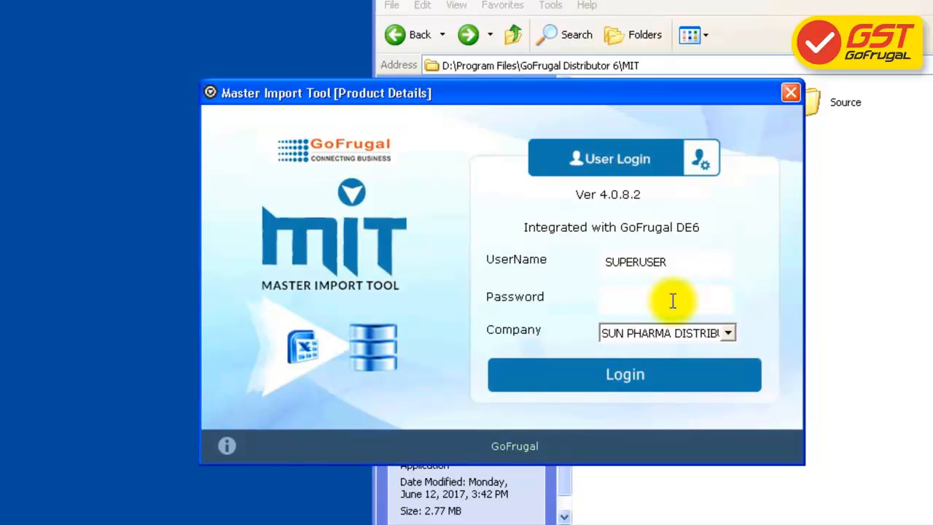
Log in to the Master Import Tool with the password and choose the Gst Update template
type("super")
left_click(623, 384)
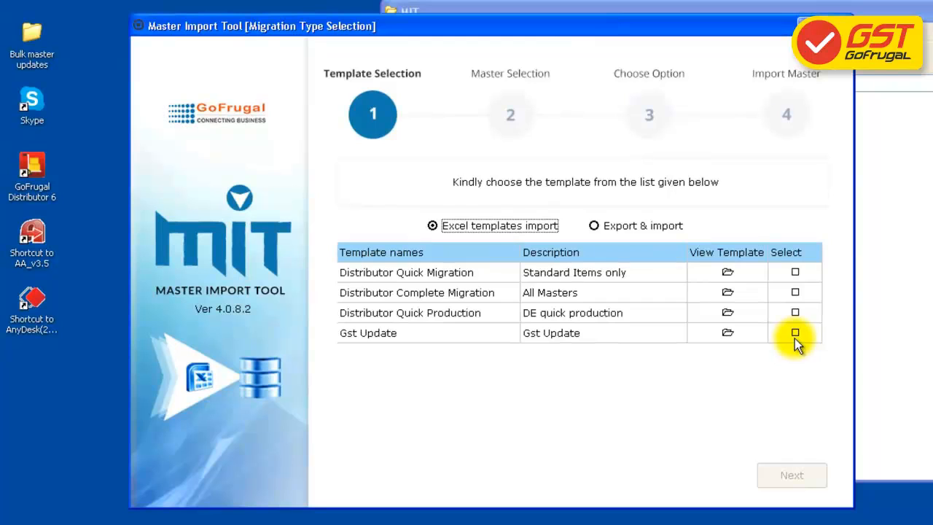
left_click(795, 335)
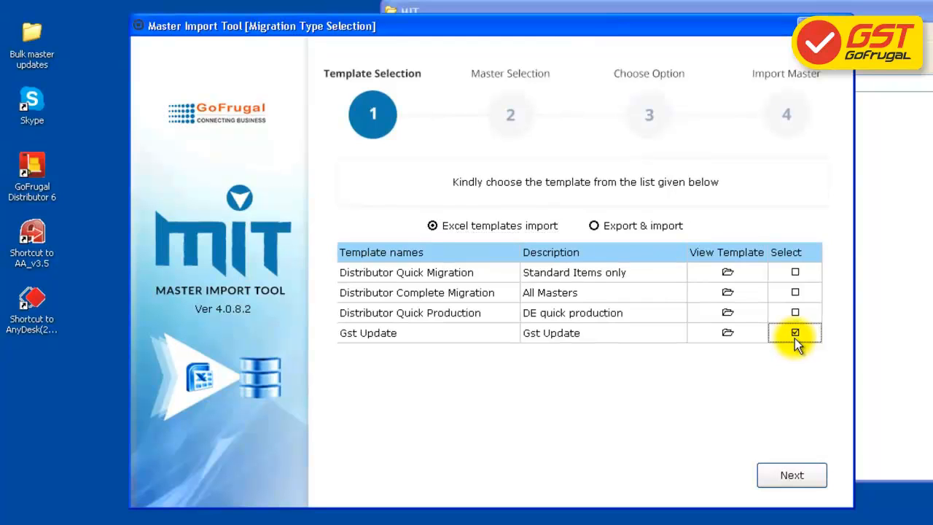
left_click(811, 480)
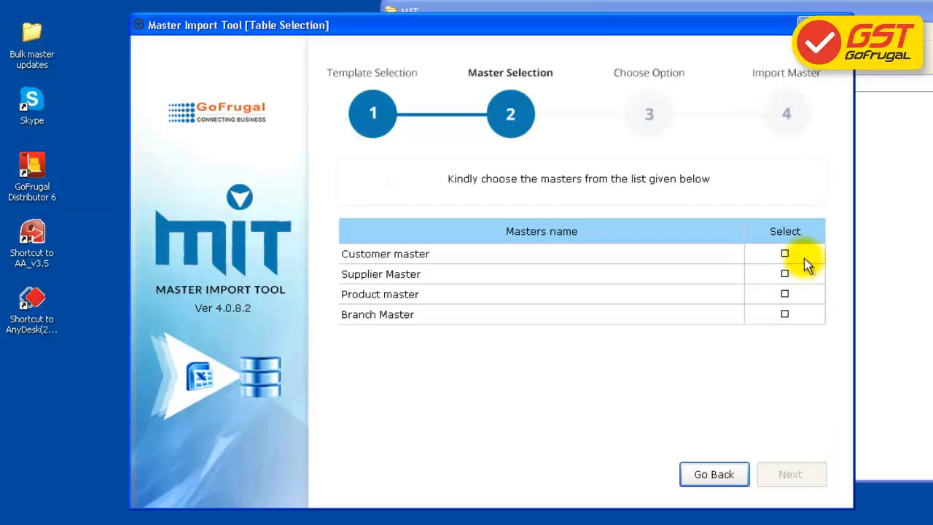
Select the Customer, Supplier and Product masters for import and continue to the options
left_click(805, 257)
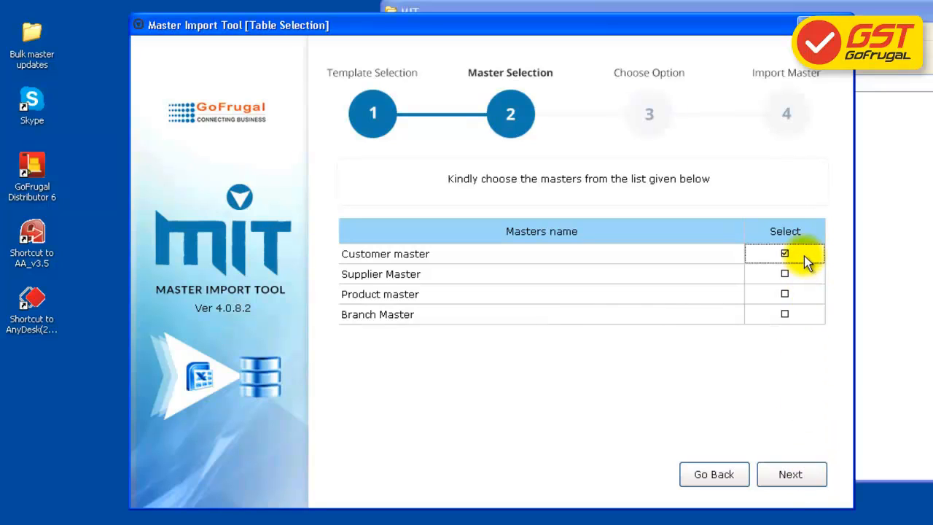
left_click(804, 277)
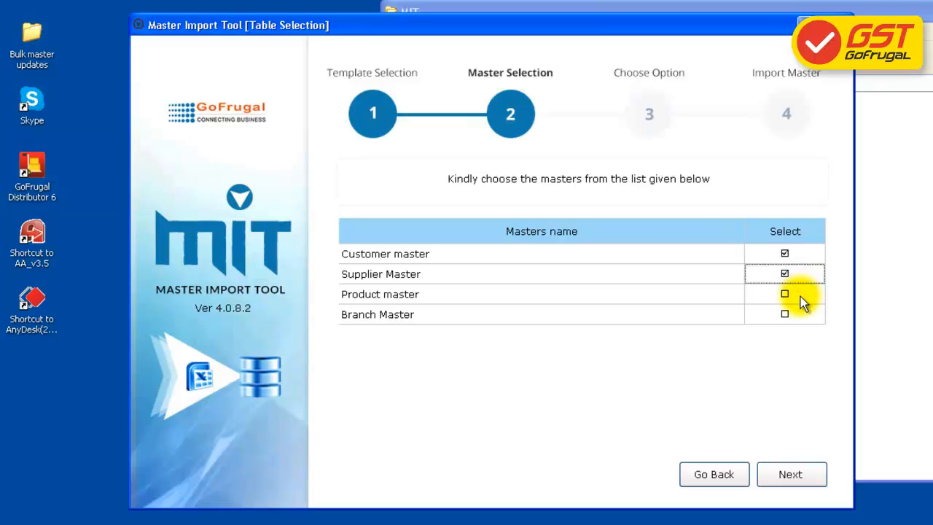
left_click(801, 297)
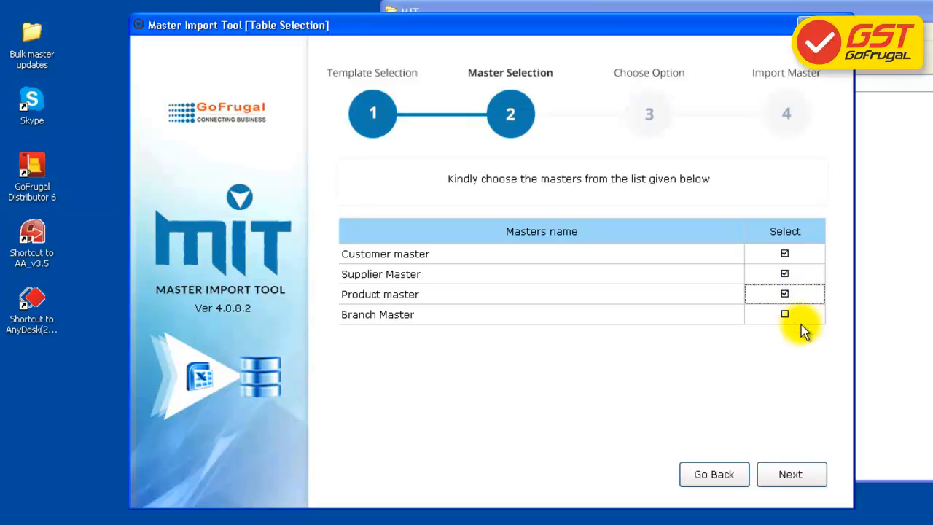
left_click(804, 482)
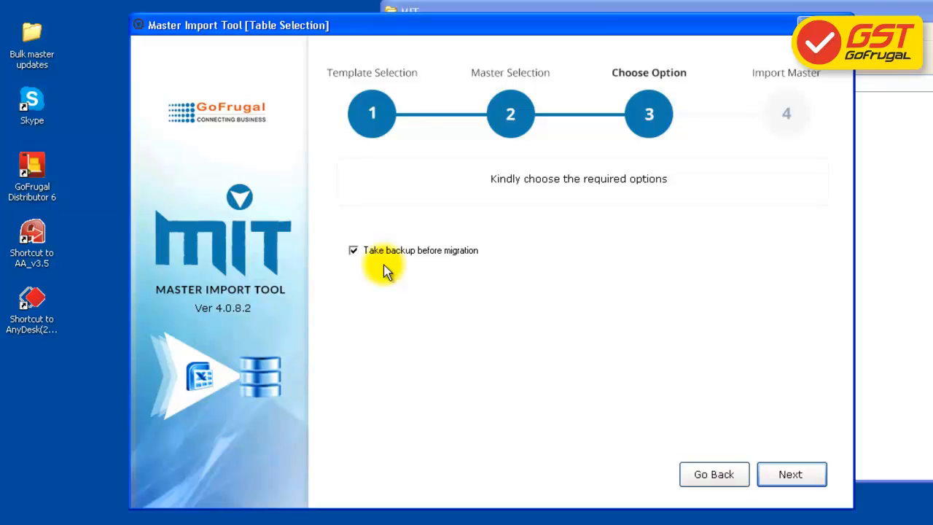
Run the Customer, Supplier and Product GST import with backup disabled, then save the migration log
left_click(371, 252)
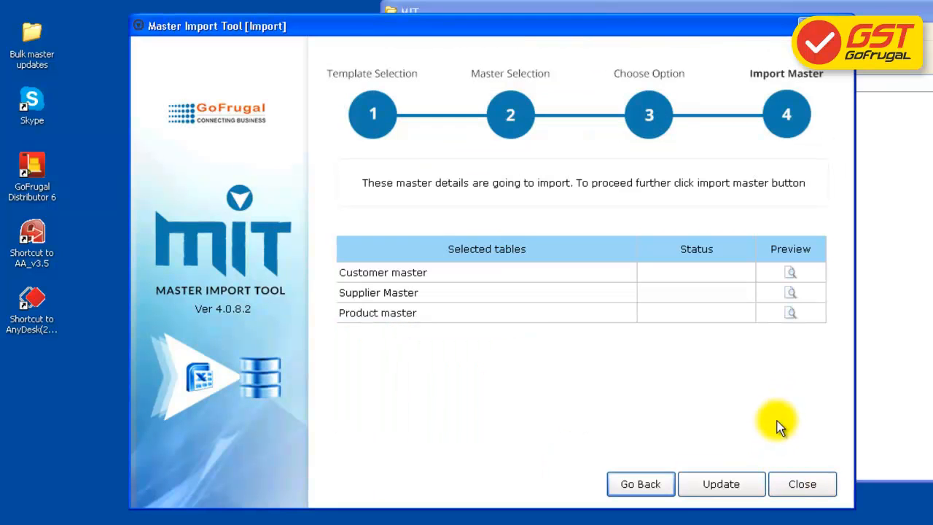
left_click(722, 487)
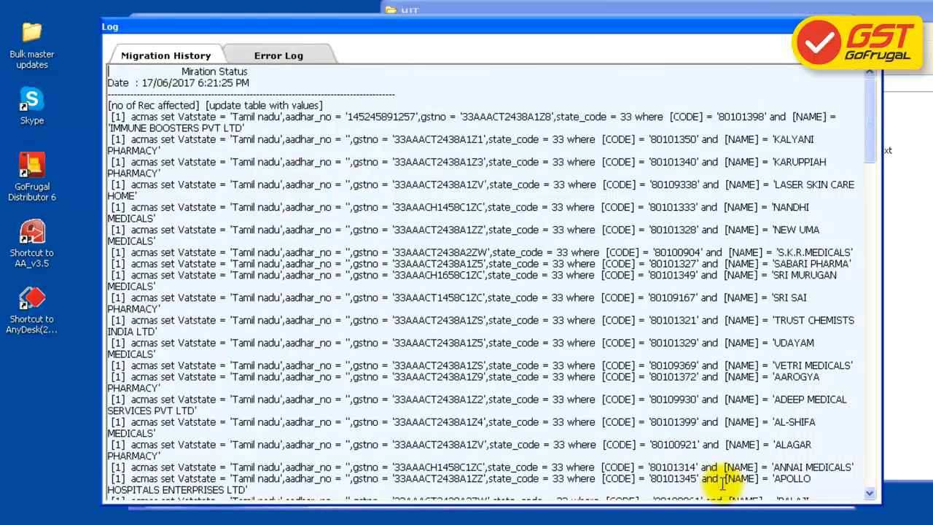
left_click(871, 26)
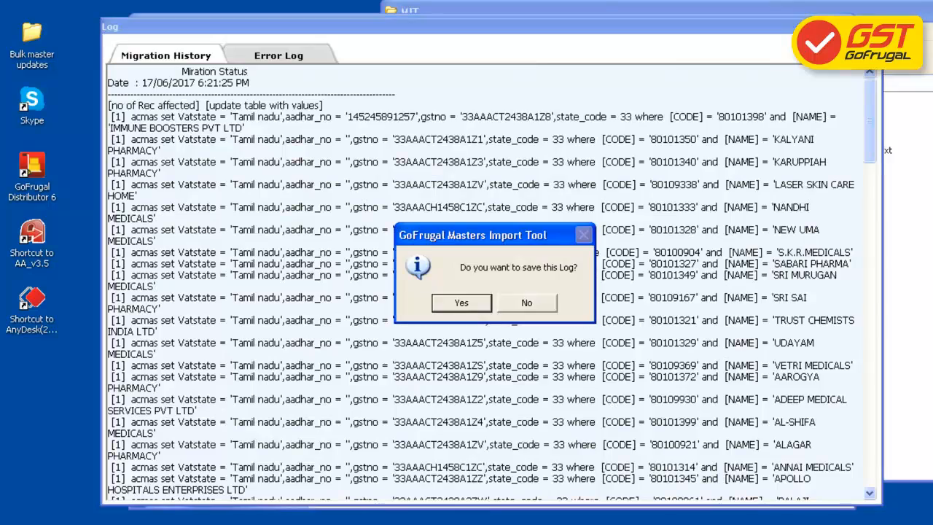
left_click(470, 305)
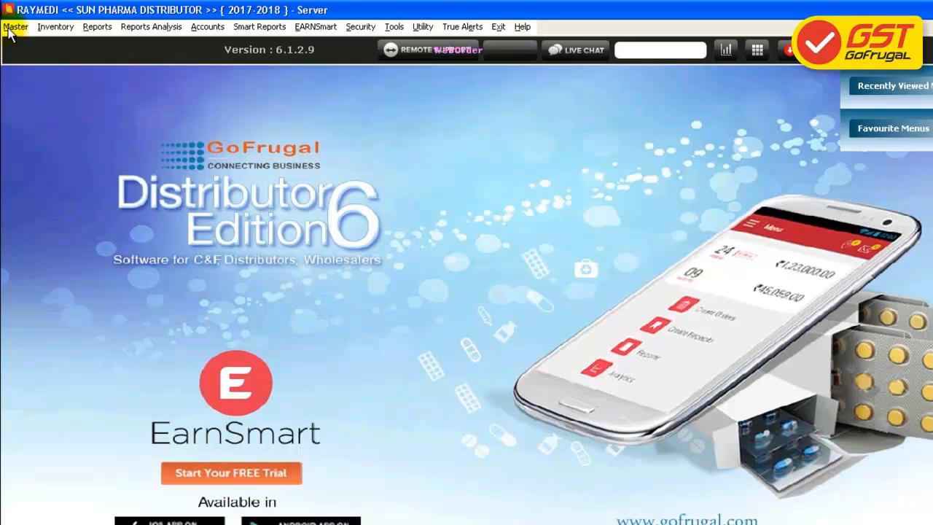
left_click(11, 29)
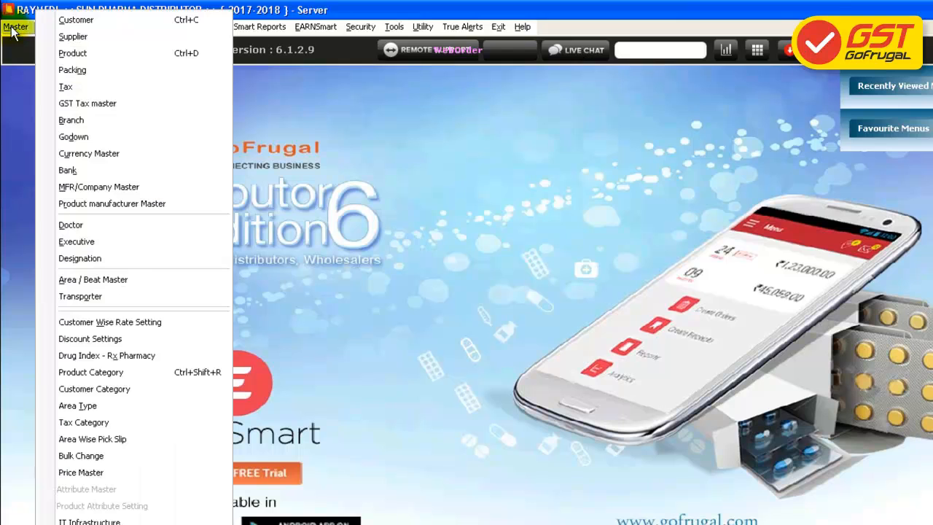
left_click(55, 53)
left_click(485, 105)
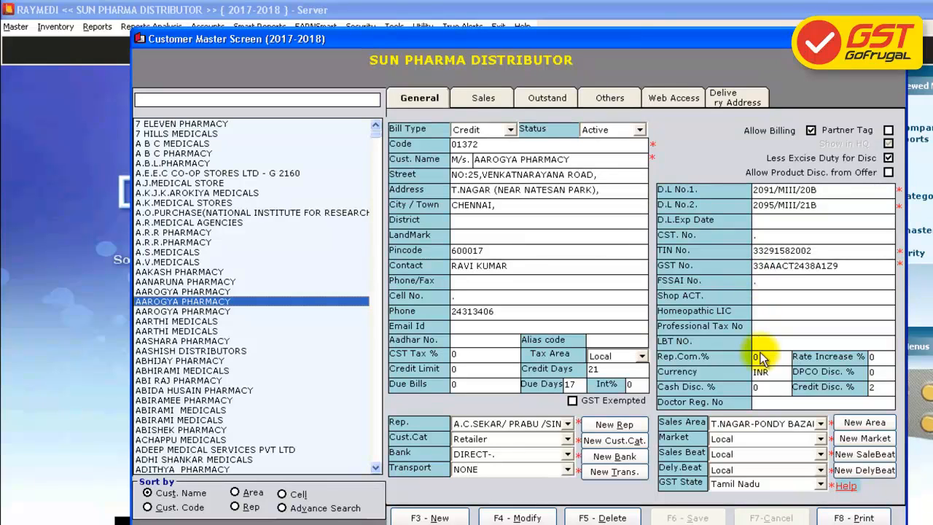
key("Escape")
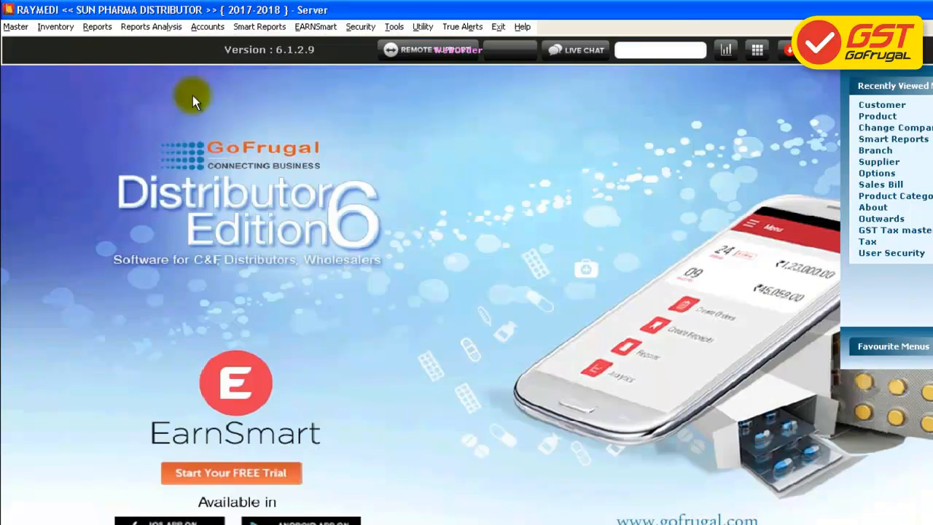
left_click(15, 26)
left_click(73, 37)
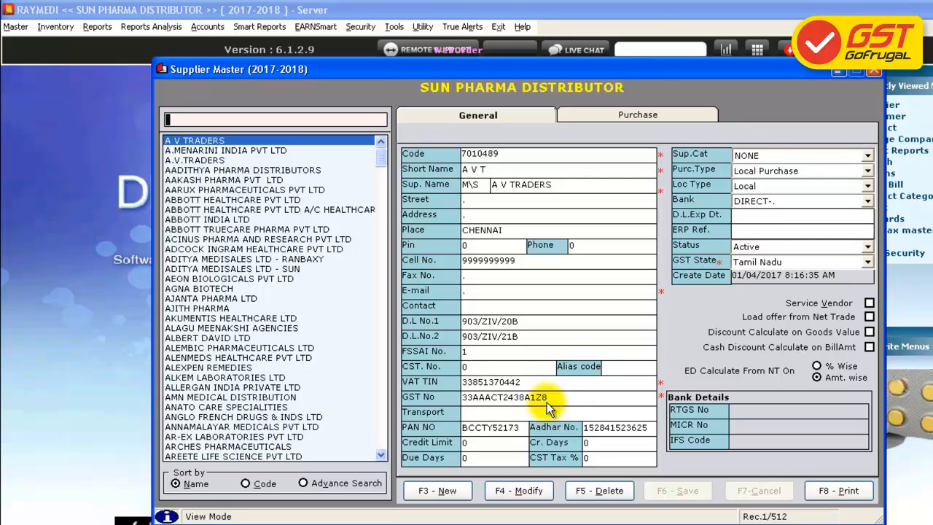
left_click(874, 71)
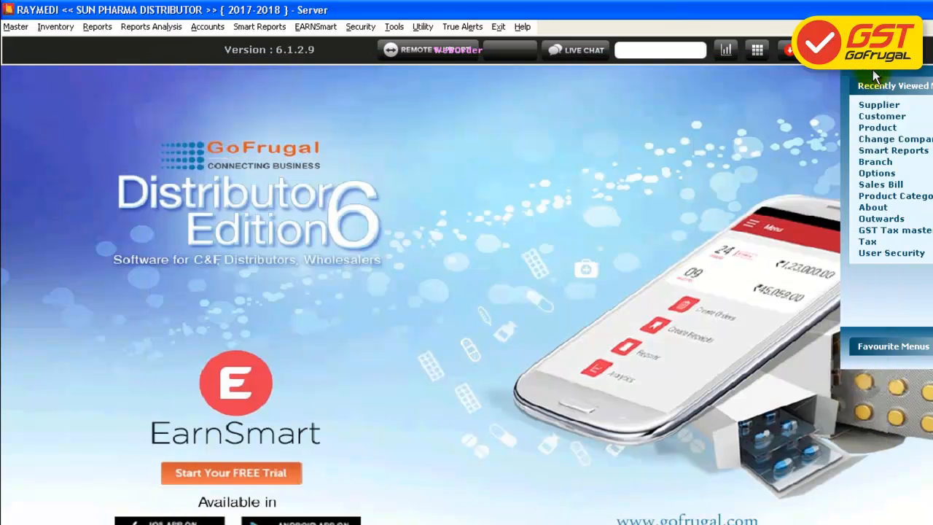